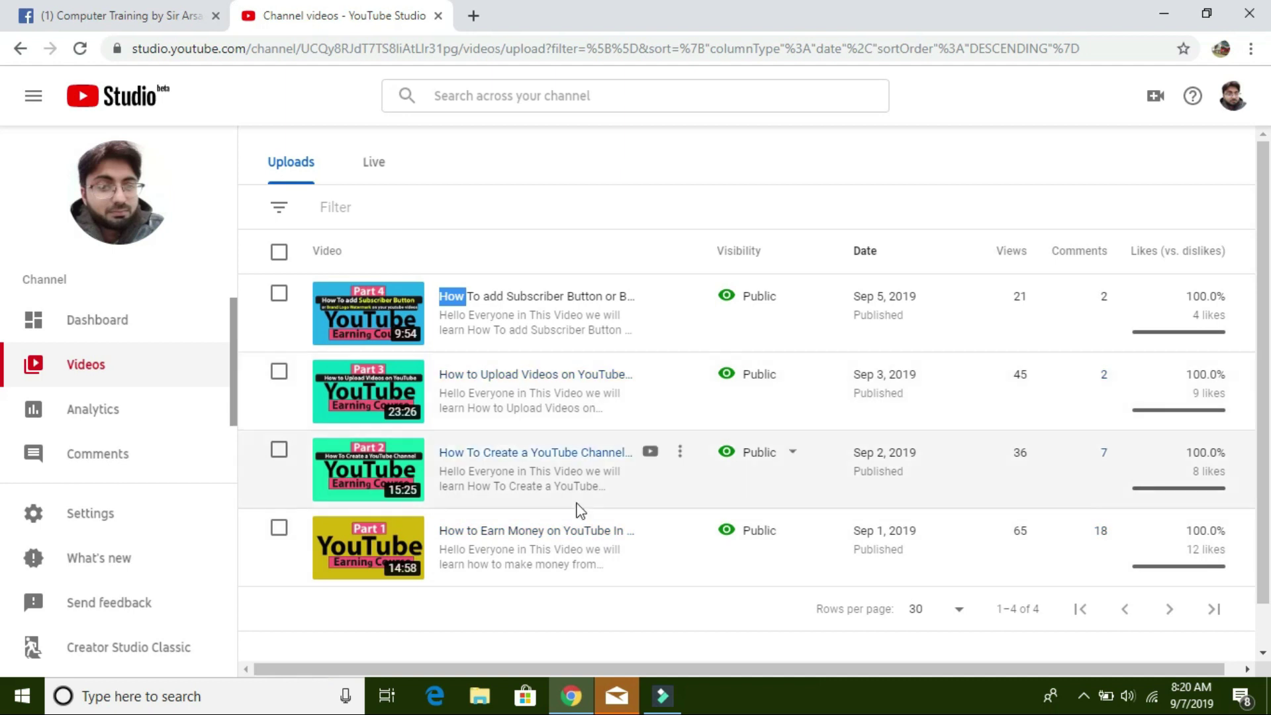
# Step: Open the end screen editor for the Part 4 video about adding a Subscriber Button or Brand Logo Watermark
pyautogui.click(525, 249)
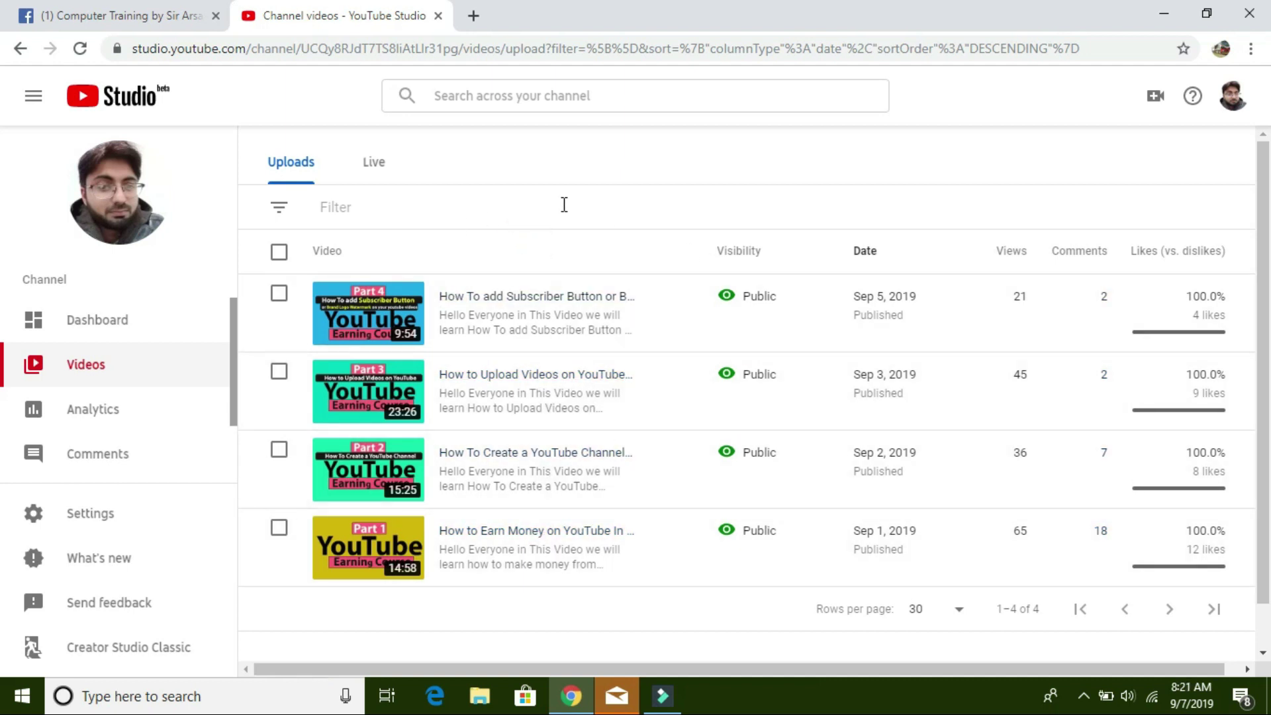
pyautogui.click(593, 298)
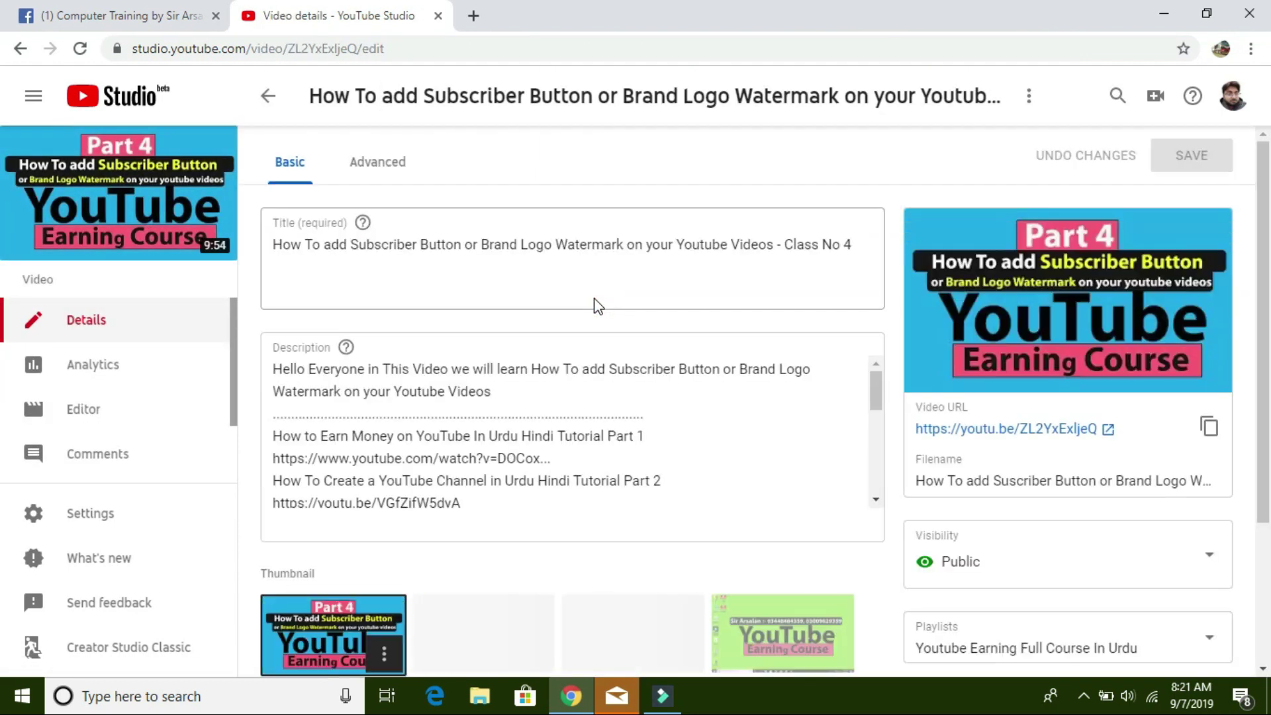
pyautogui.moveTo(1263, 174); pyautogui.dragTo(1251, 366)
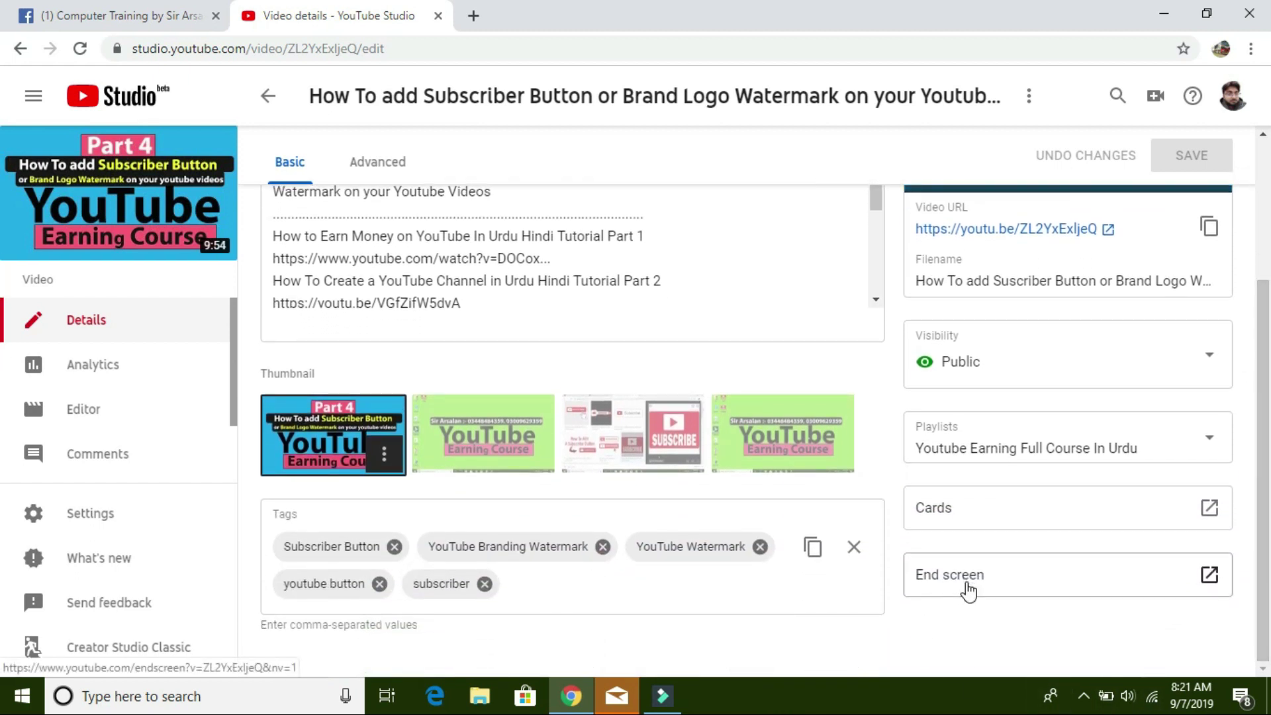
pyautogui.click(1031, 606)
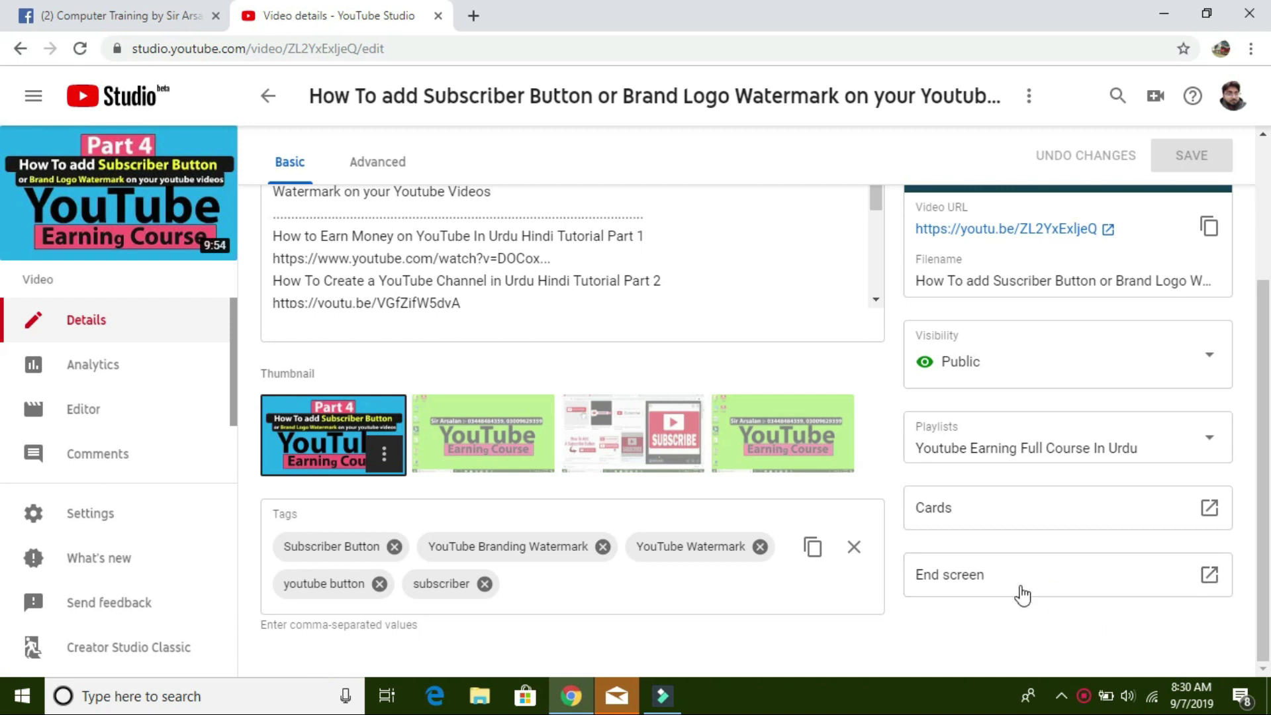
pyautogui.click(994, 606)
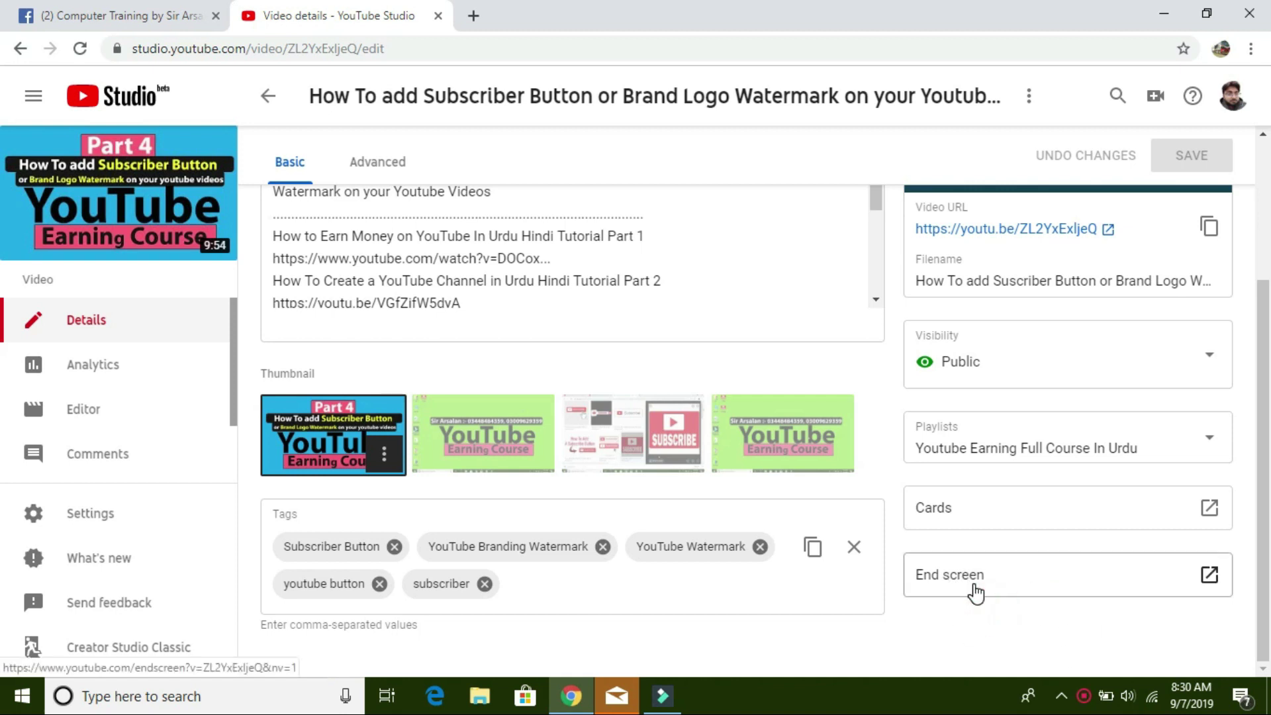
pyautogui.click(974, 583)
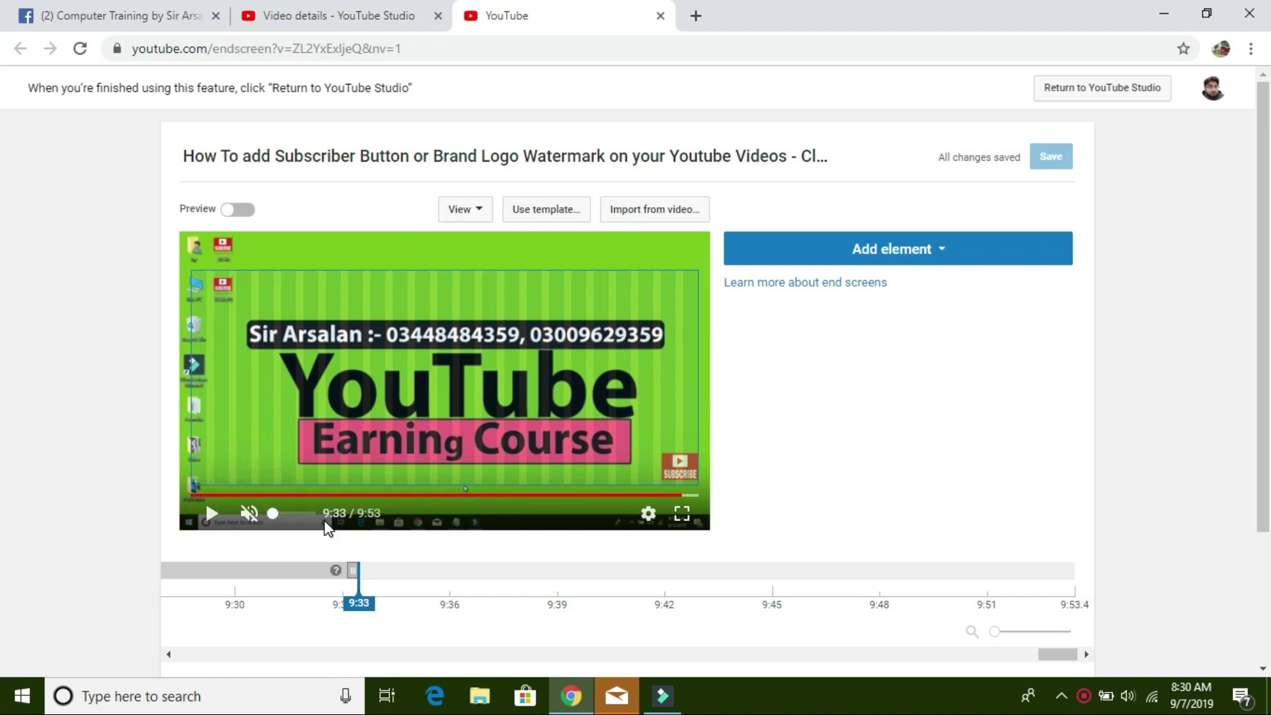
# Step: Preview the closing part of the video at about 8:54 and 9:09
pyautogui.moveTo(358, 514); pyautogui.dragTo(376, 512)
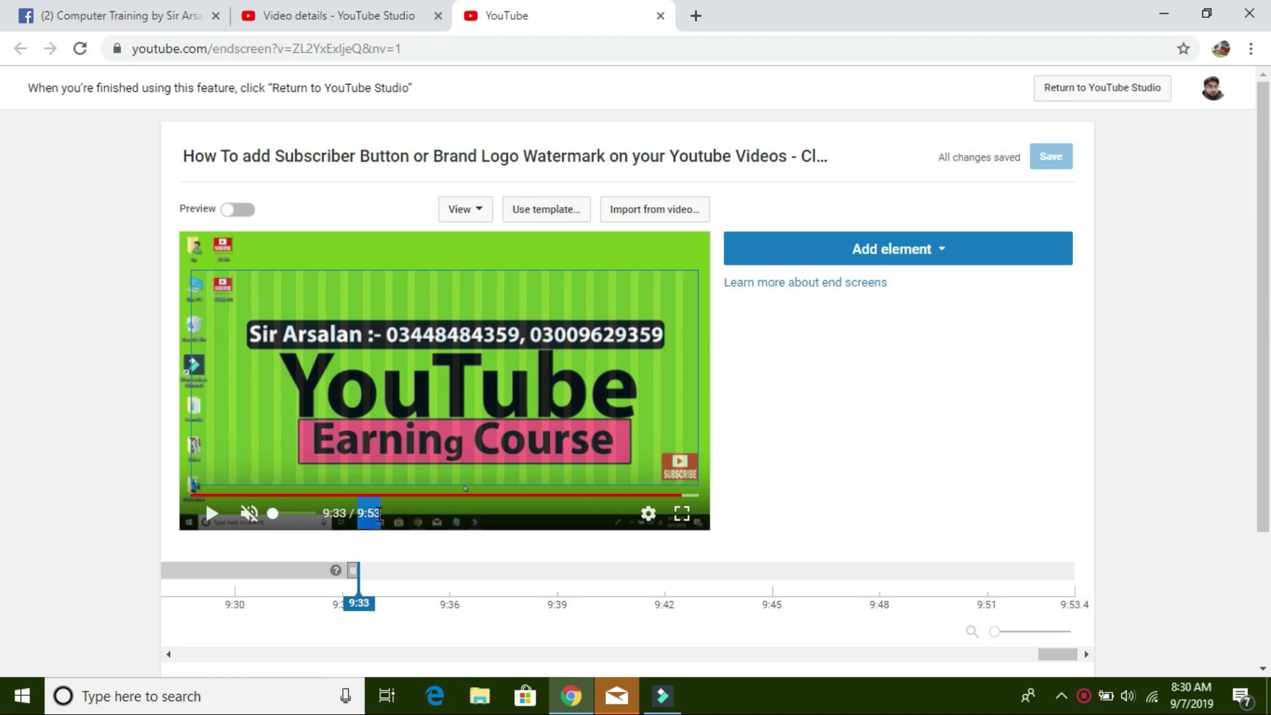
pyautogui.click(762, 461)
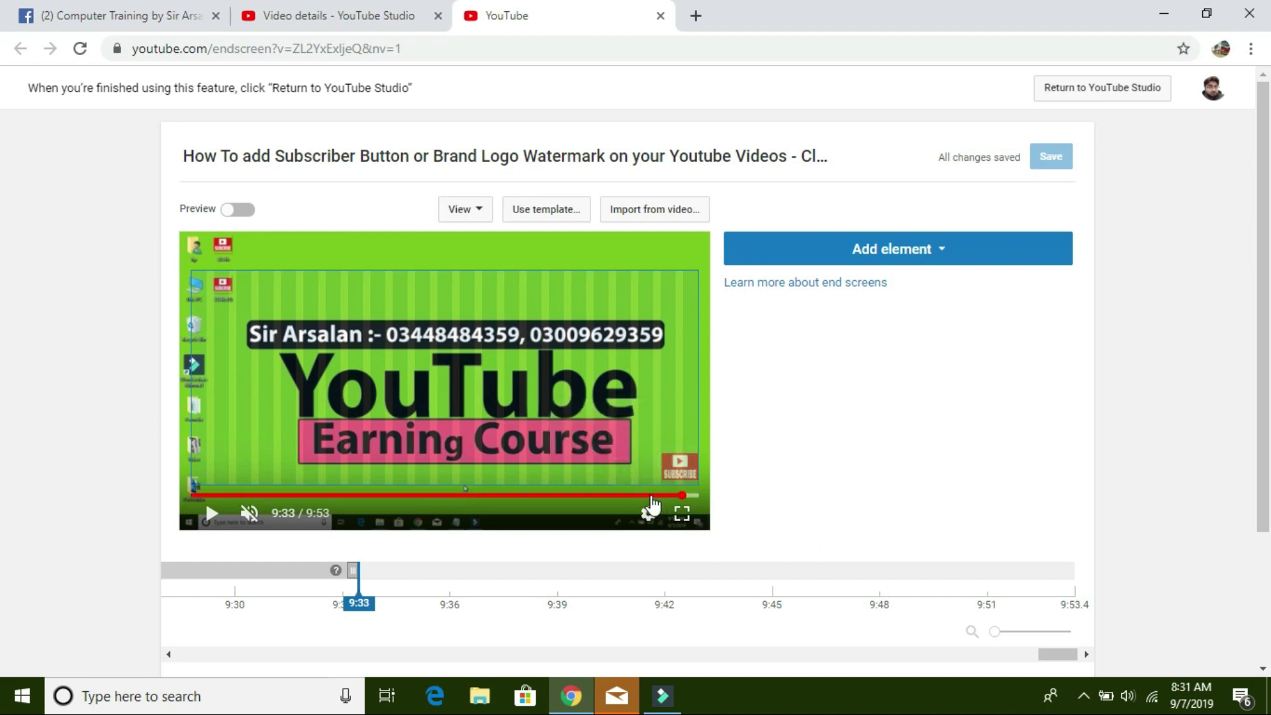
pyautogui.click(650, 497)
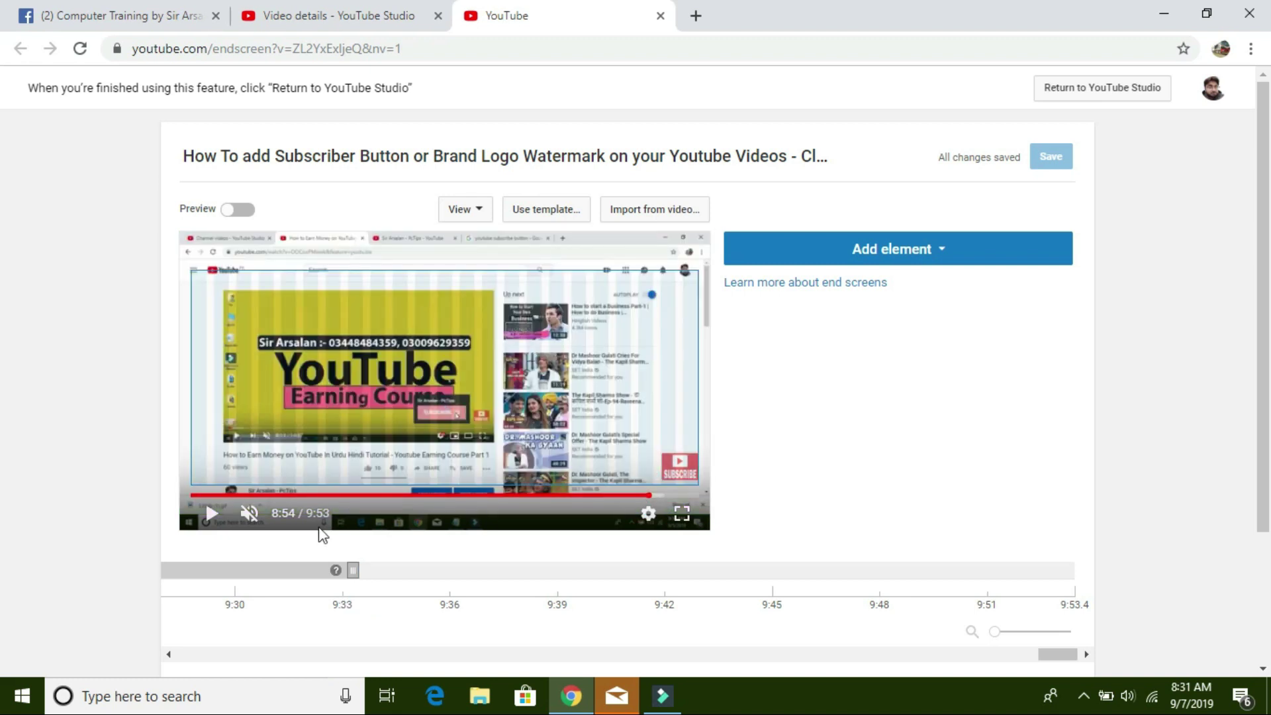
pyautogui.click(664, 497)
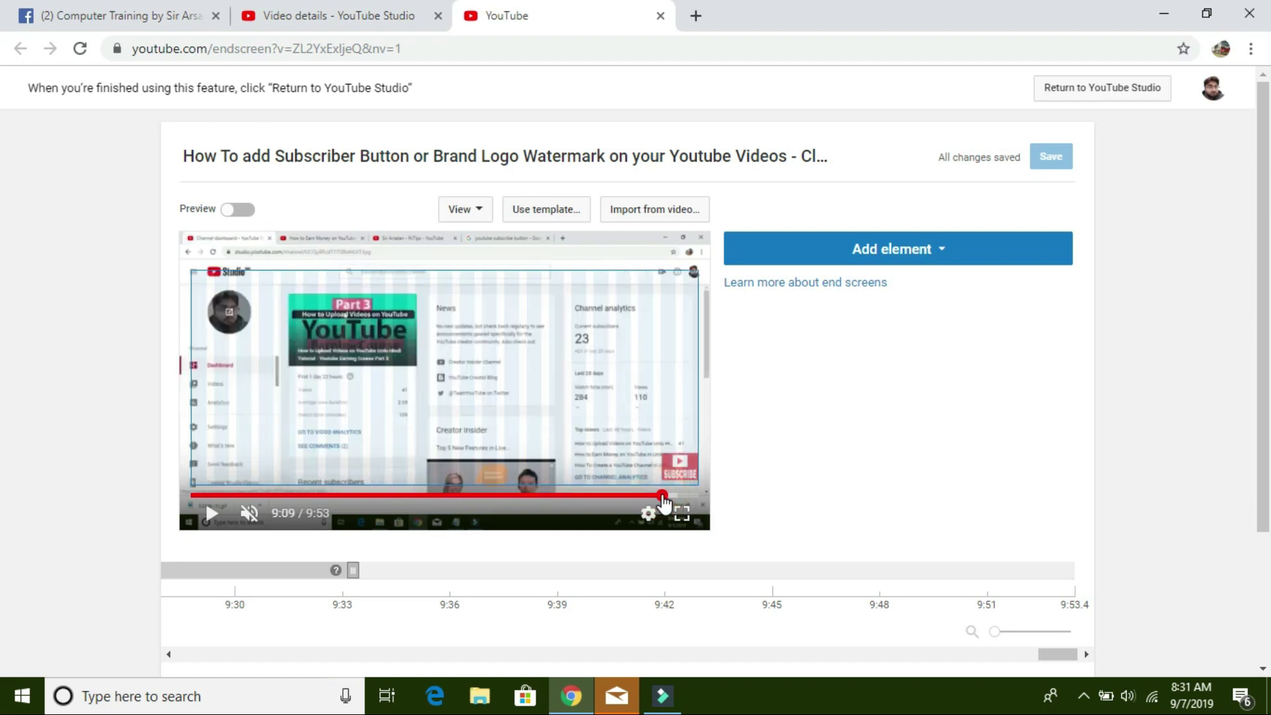
pyautogui.click(274, 511)
pyautogui.click(821, 473)
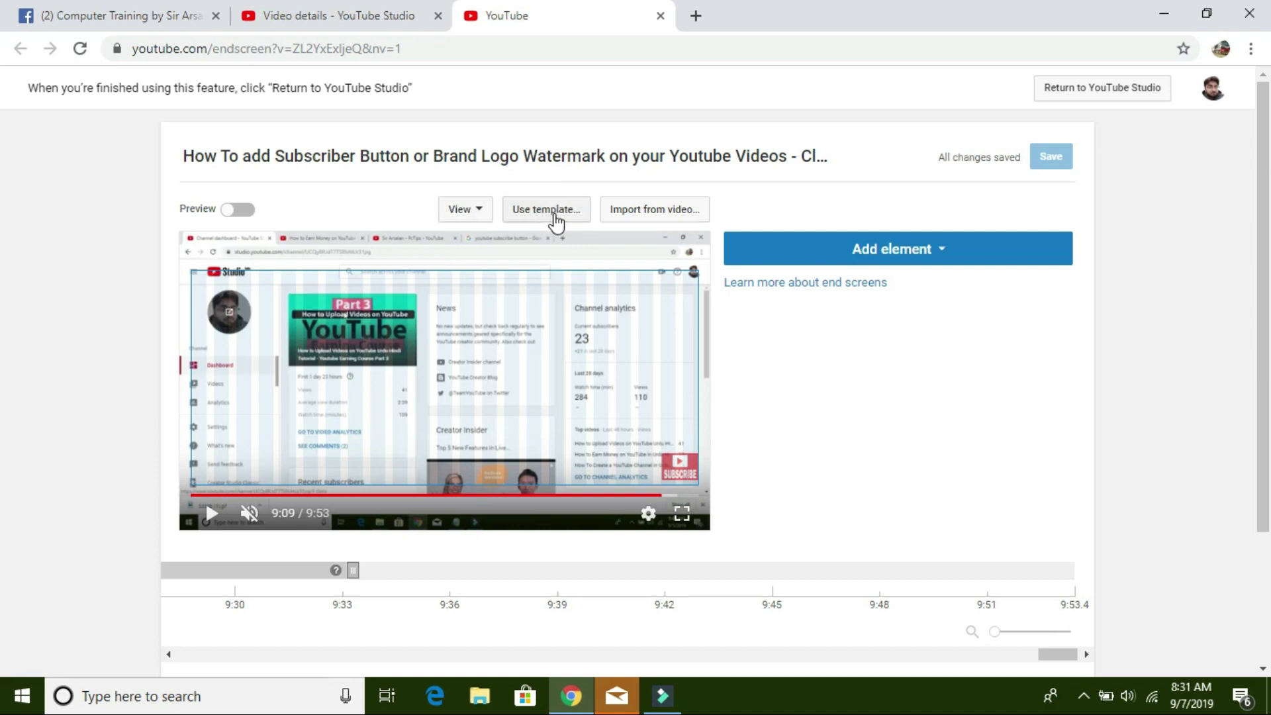
# Step: Browse the end screen templates and apply the 2 Videos template with two large side-by-side video elements
pyautogui.click(551, 186)
pyautogui.click(559, 210)
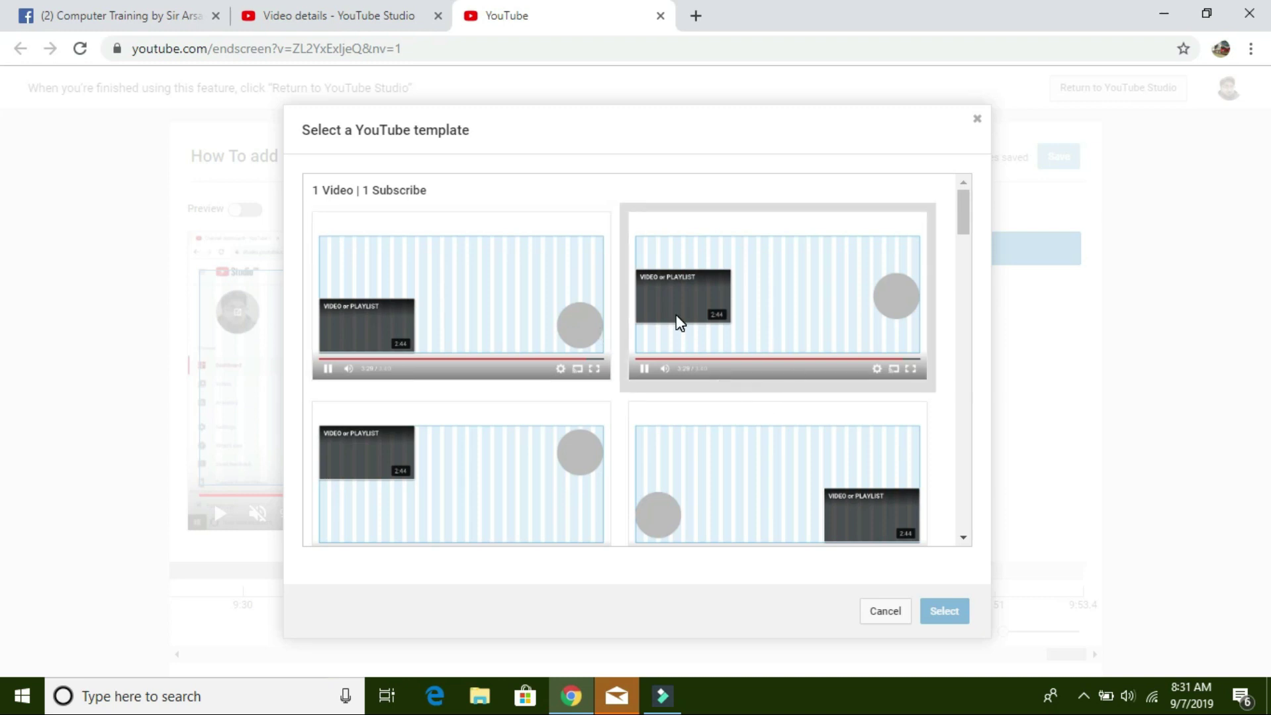
pyautogui.moveTo(961, 201); pyautogui.dragTo(960, 212)
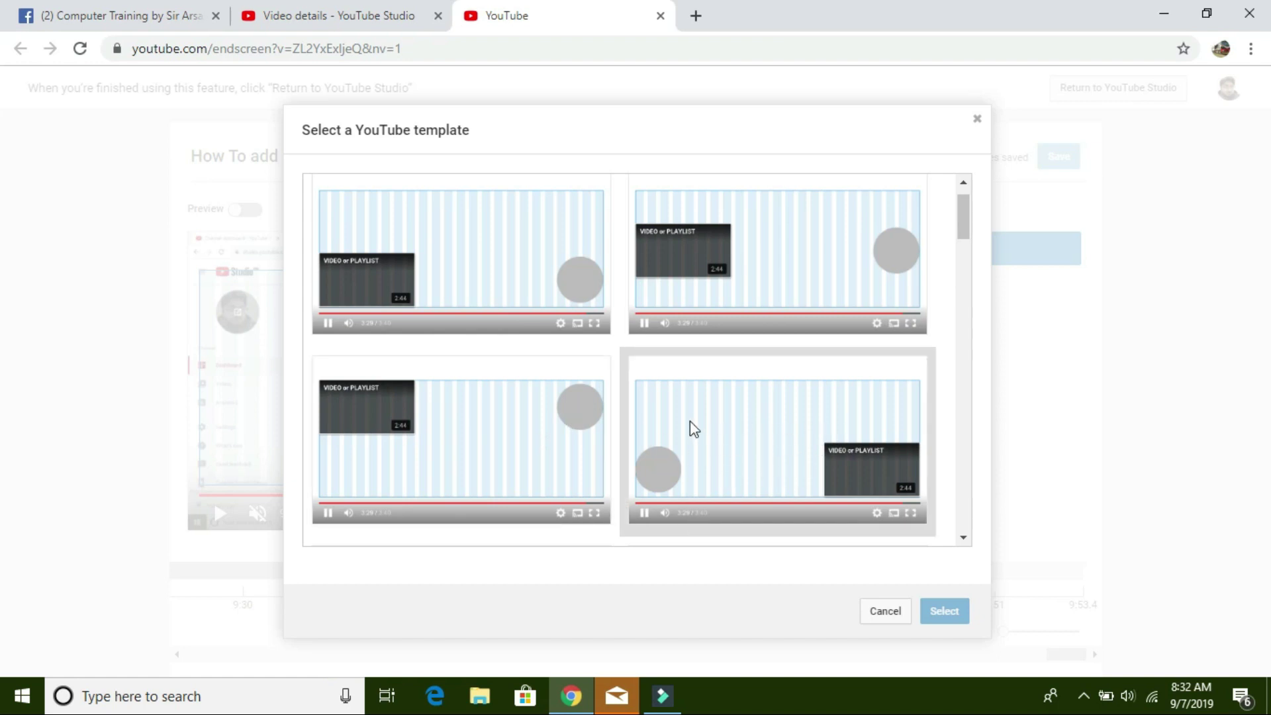
pyautogui.moveTo(960, 224); pyautogui.dragTo(952, 308)
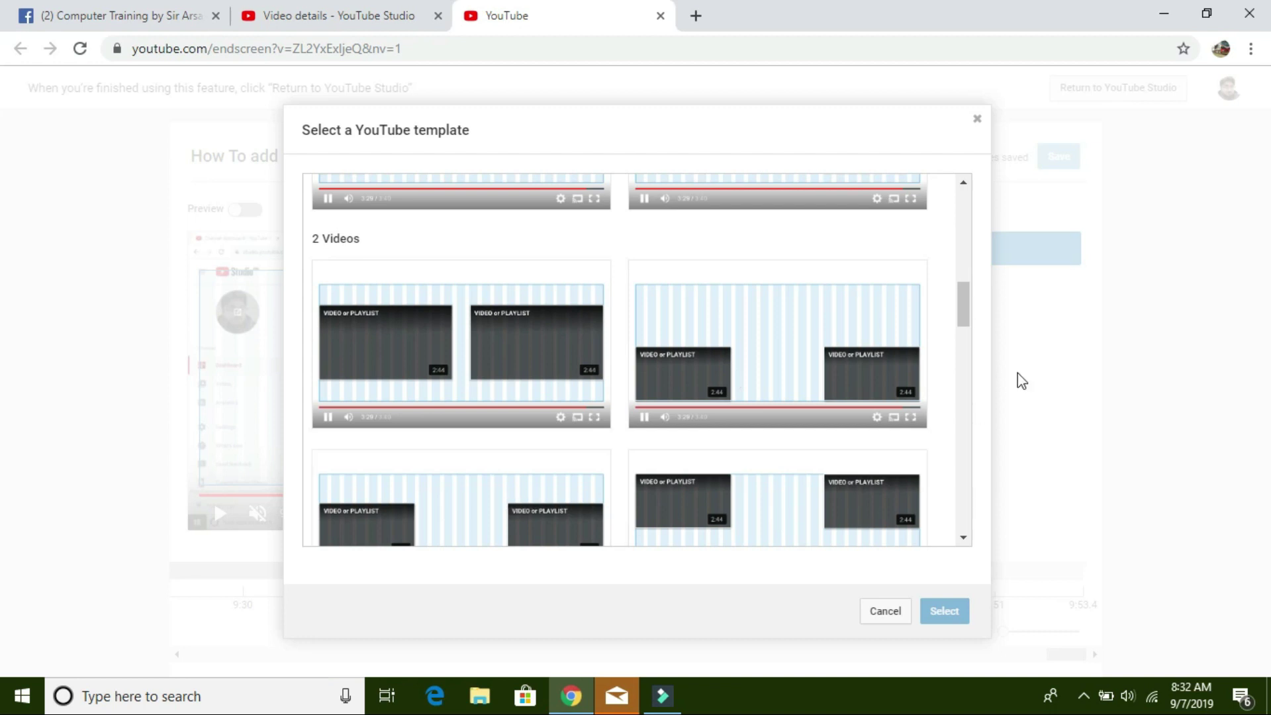
pyautogui.moveTo(967, 319); pyautogui.dragTo(953, 507)
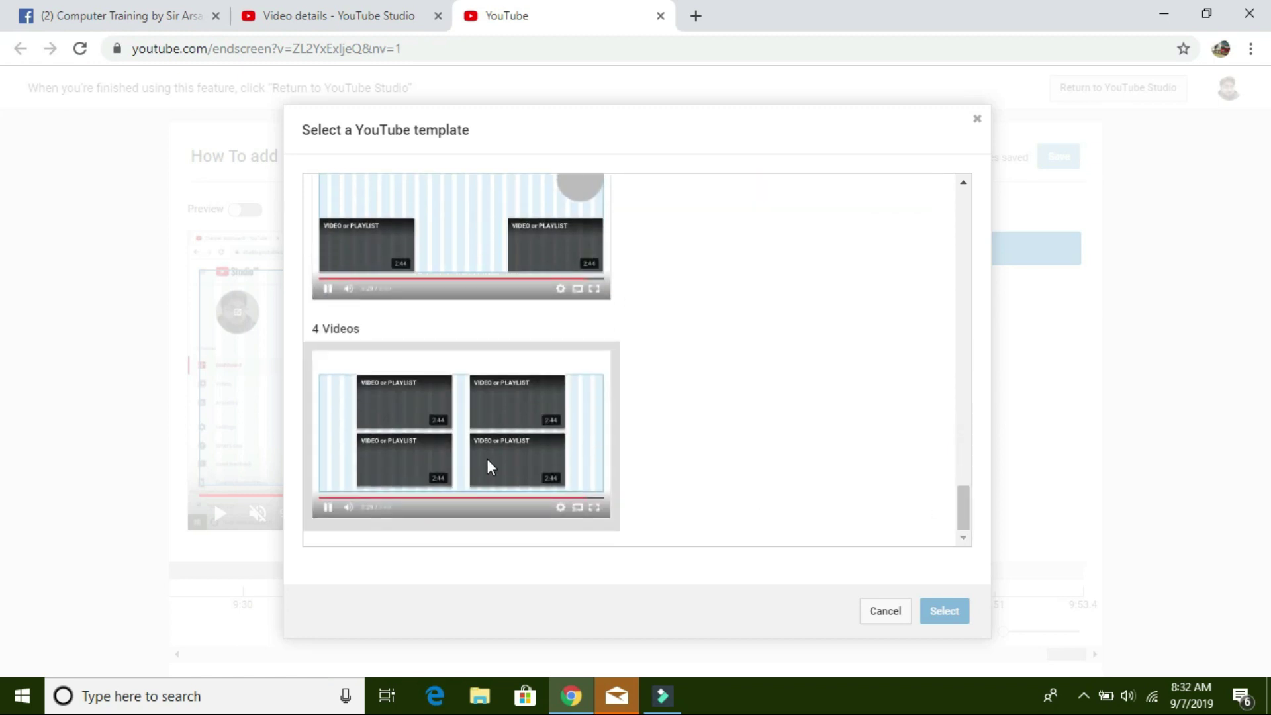
pyautogui.moveTo(960, 500); pyautogui.dragTo(945, 295)
pyautogui.click(477, 341)
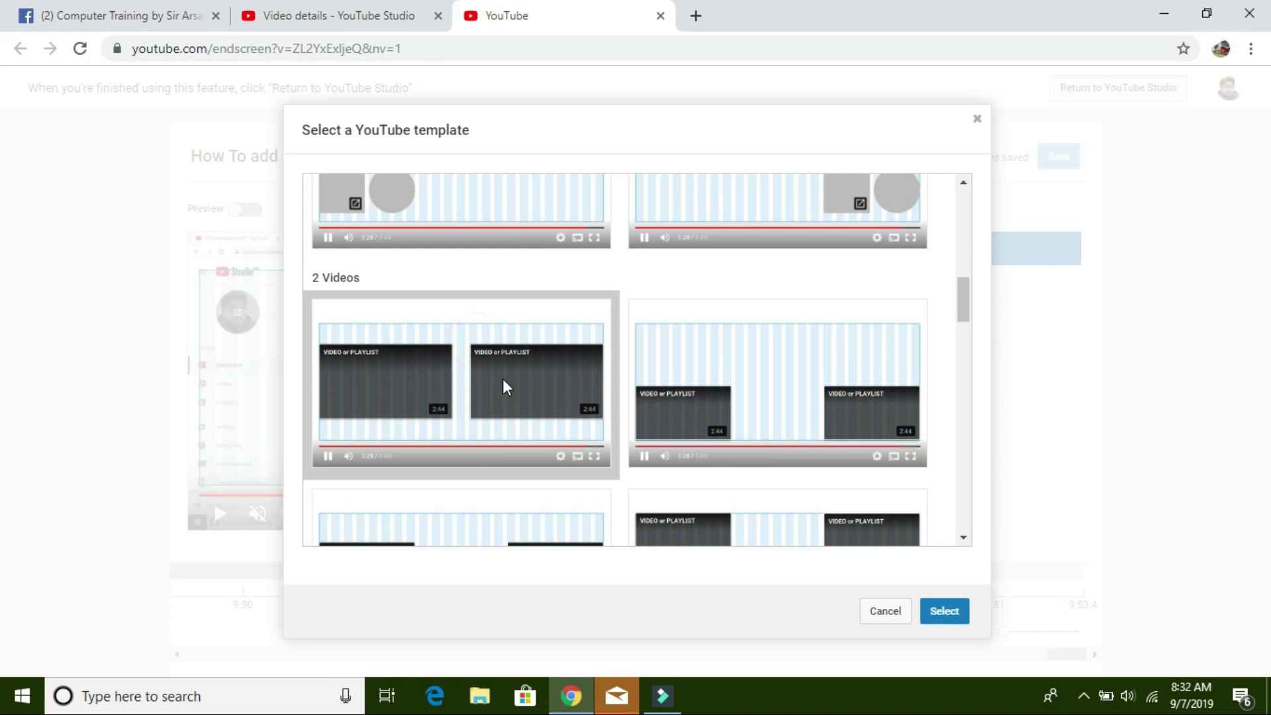
pyautogui.click(952, 610)
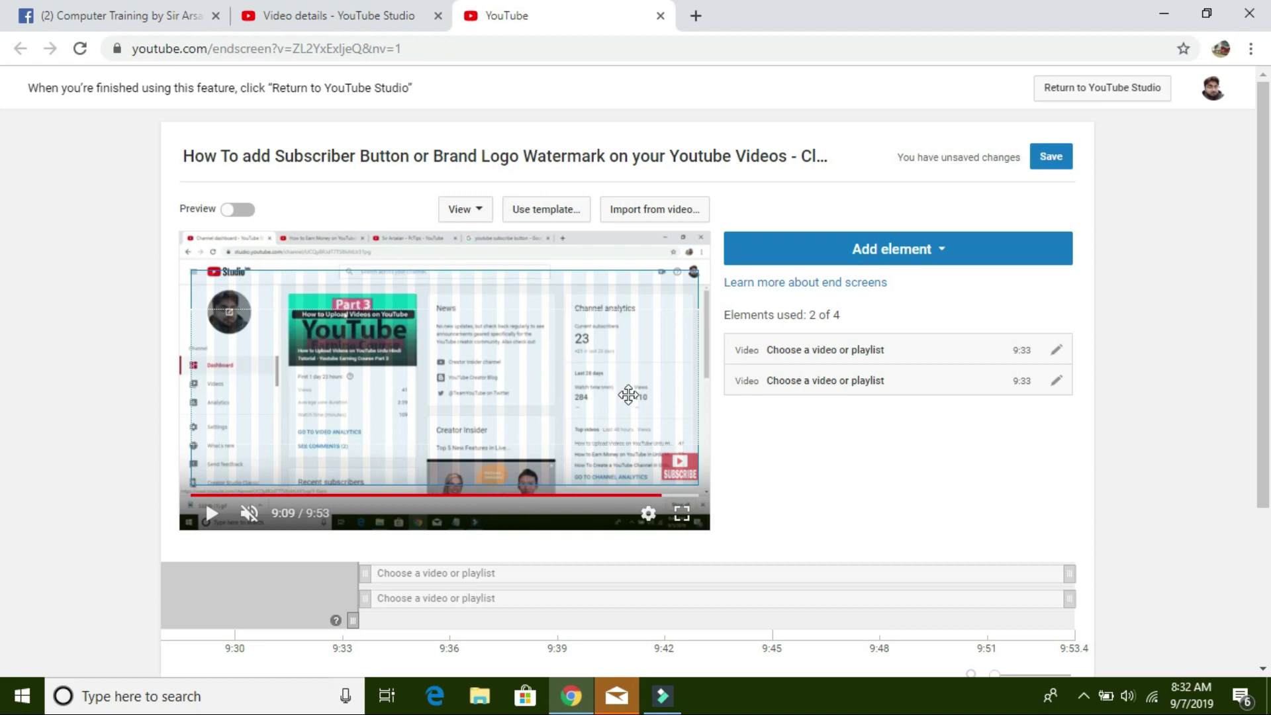
# Step: Set the left video element to the Part 3 upload, How to Upload Videos on YouTube
pyautogui.click(1059, 354)
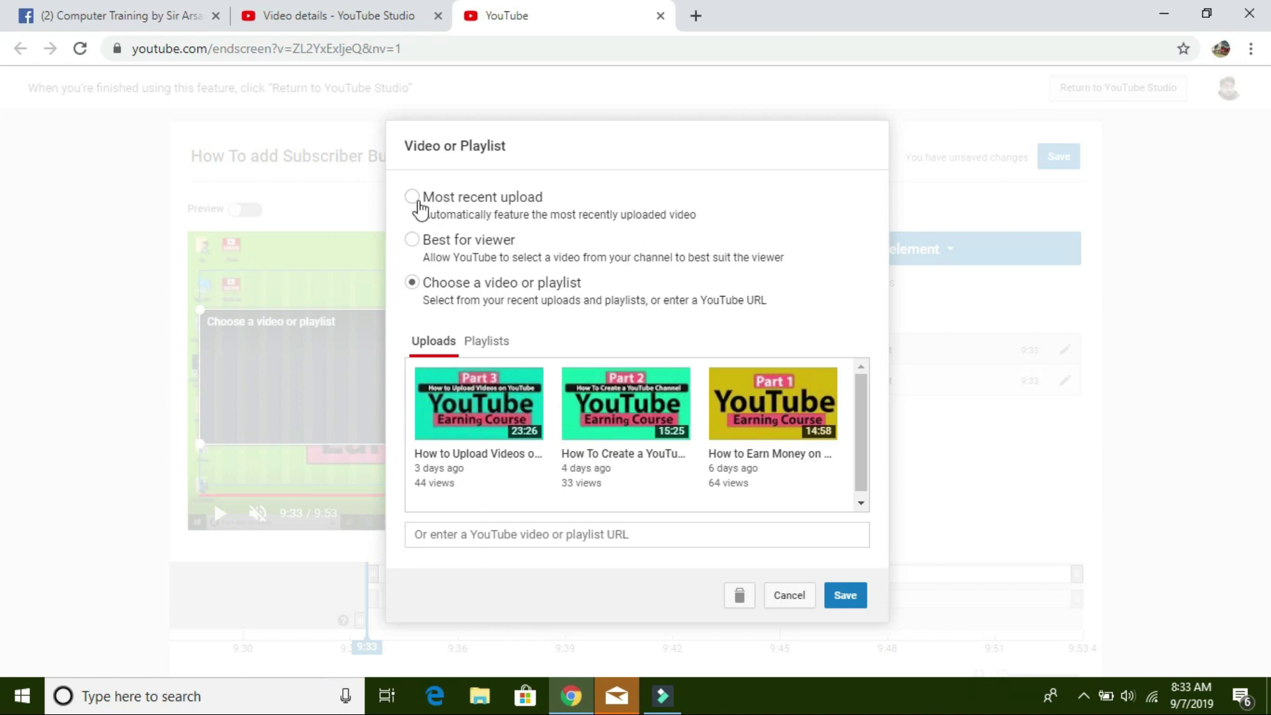
pyautogui.moveTo(859, 391); pyautogui.dragTo(860, 406)
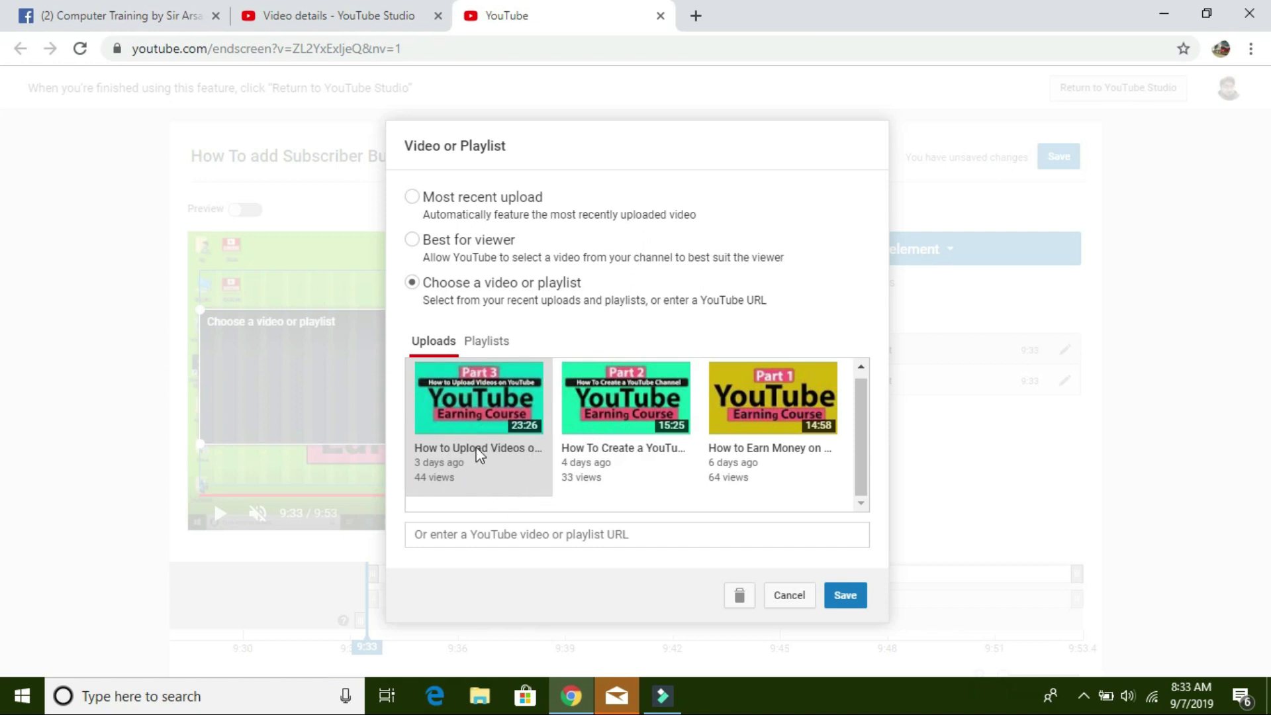
pyautogui.click(466, 424)
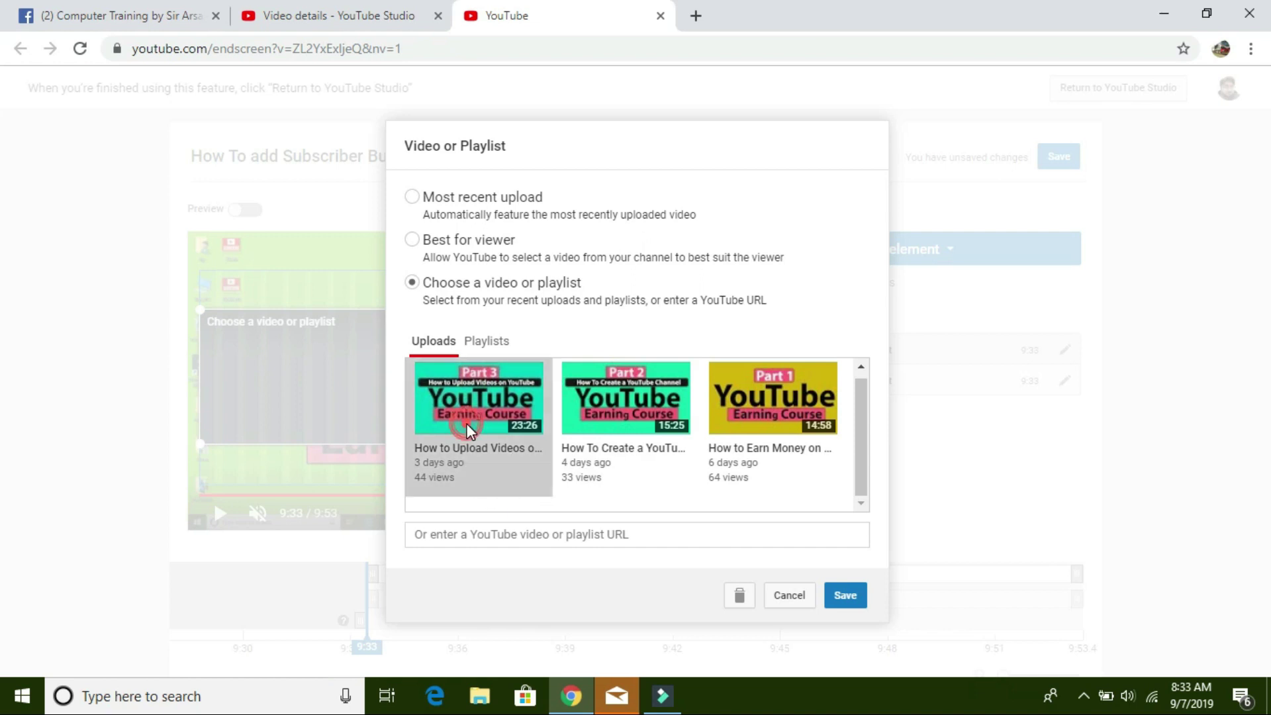
pyautogui.click(845, 594)
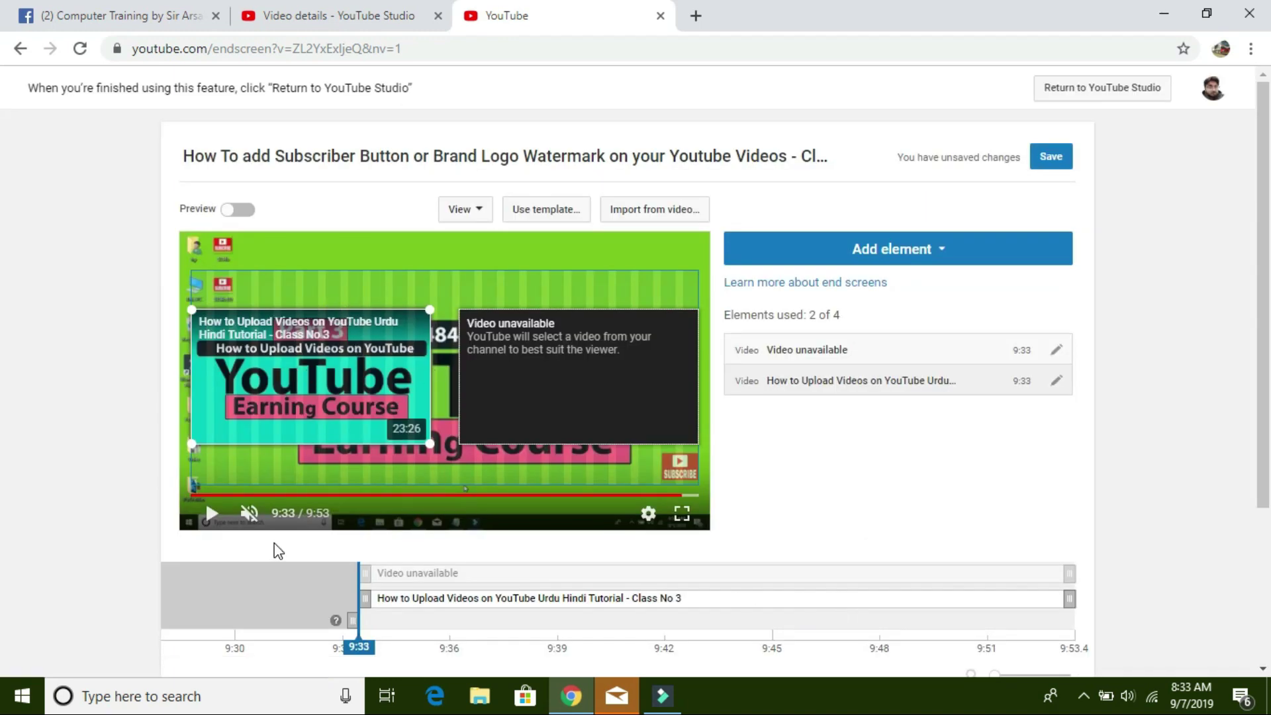
pyautogui.moveTo(271, 519); pyautogui.dragTo(291, 520)
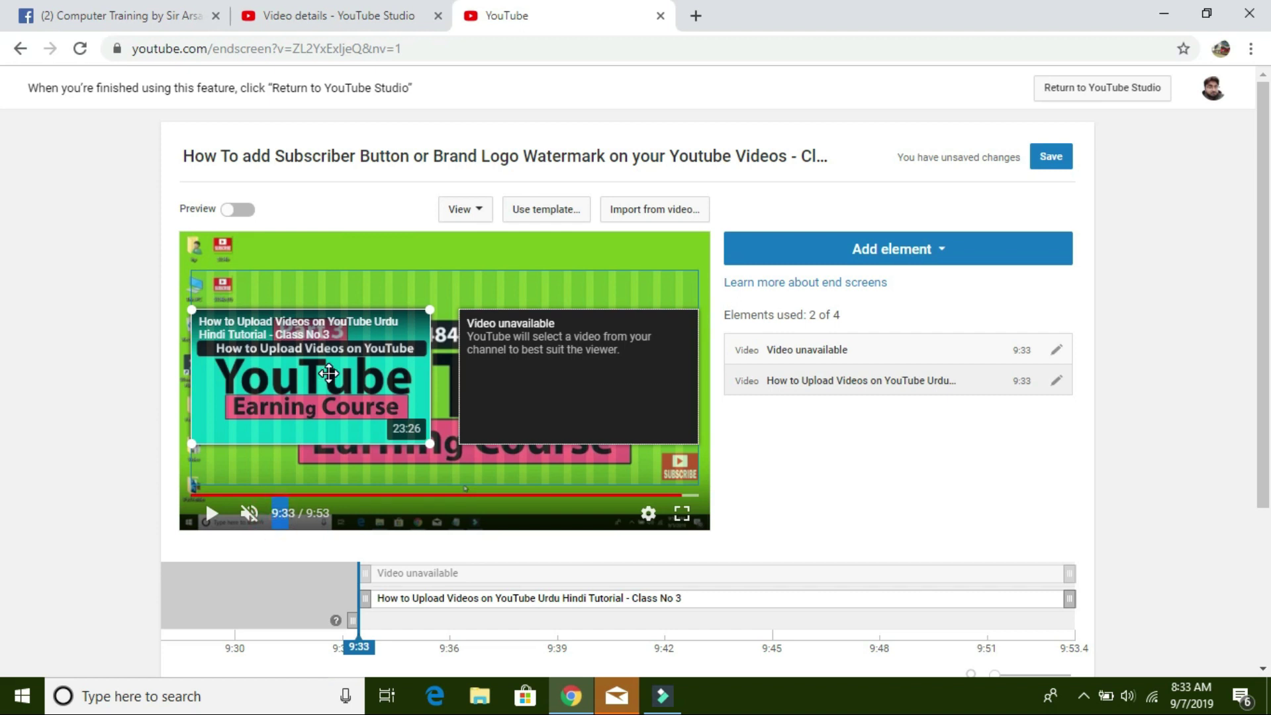
pyautogui.click(845, 465)
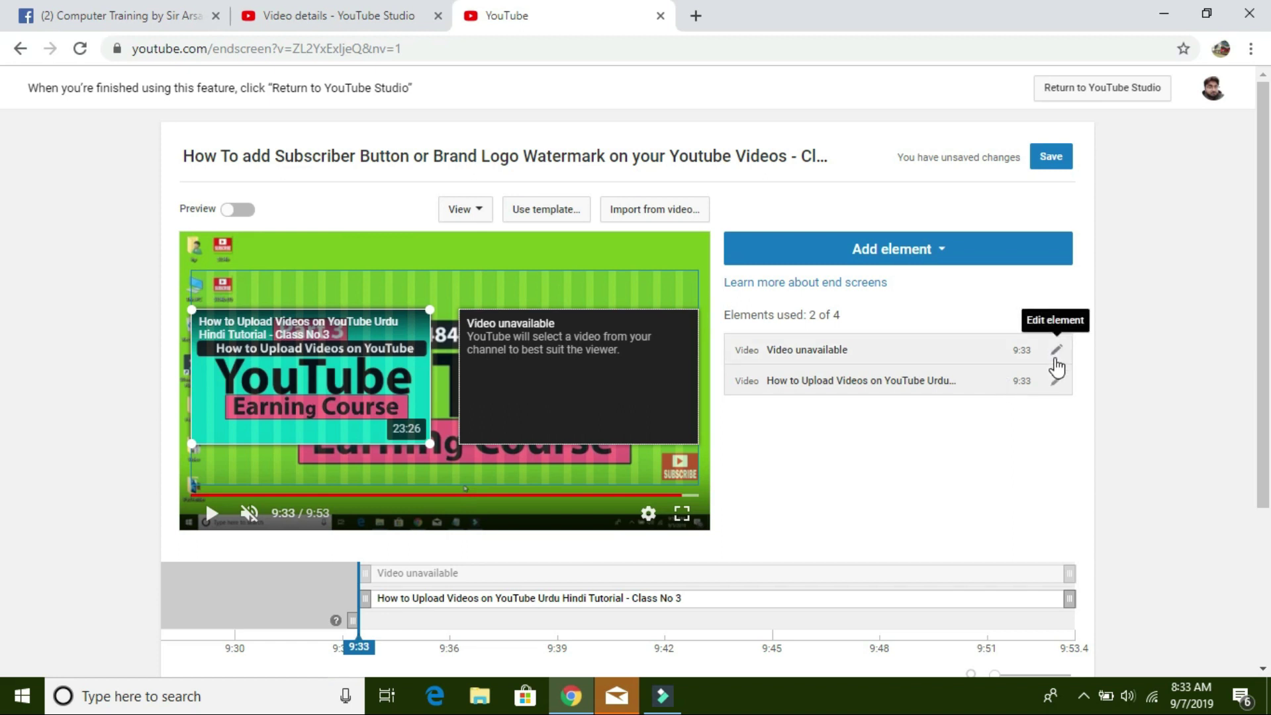
# Step: Set the remaining video element to the Part 1 upload, How to Earn Money on YouTube, as a chosen video
pyautogui.click(1059, 351)
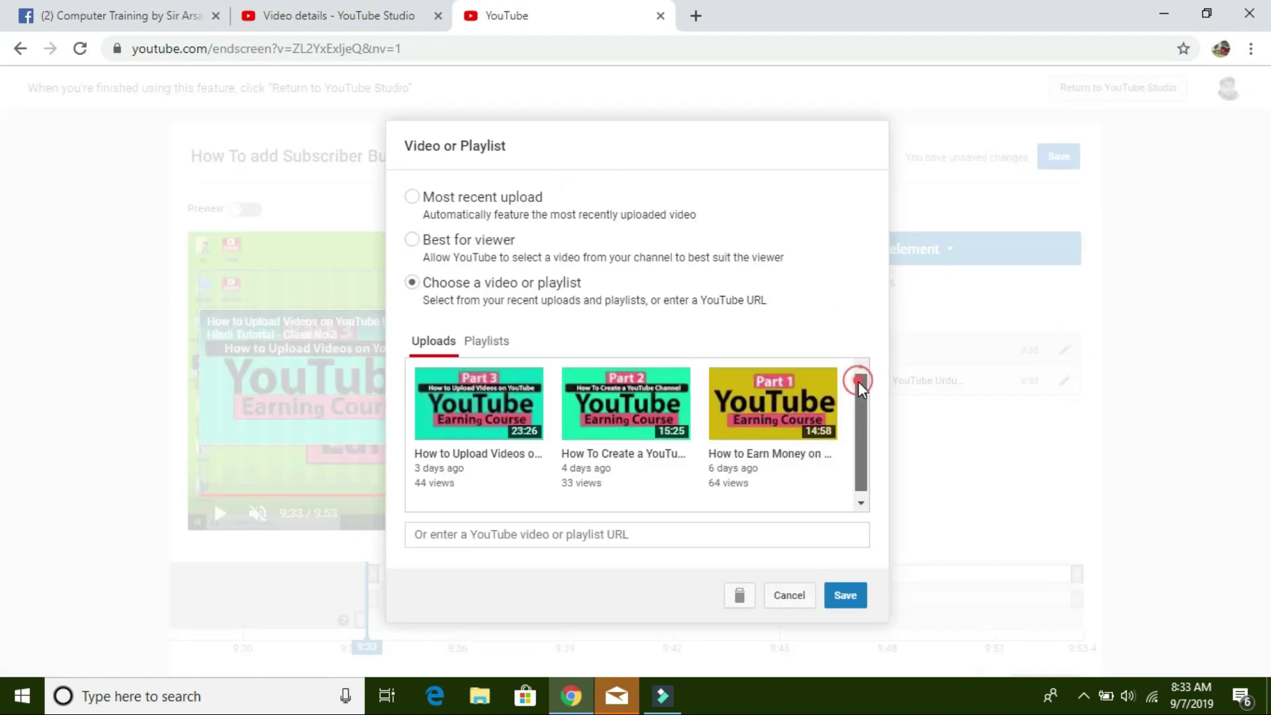
pyautogui.moveTo(860, 377); pyautogui.dragTo(862, 438)
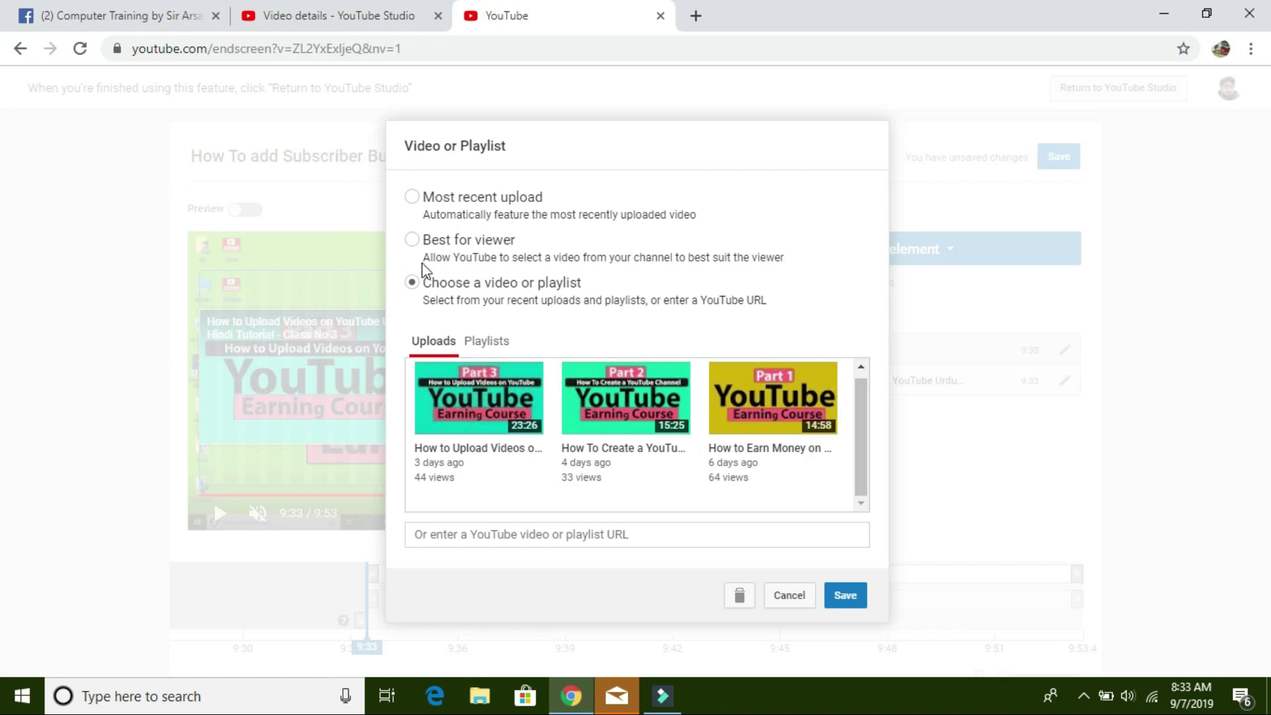
pyautogui.moveTo(517, 241); pyautogui.dragTo(431, 238)
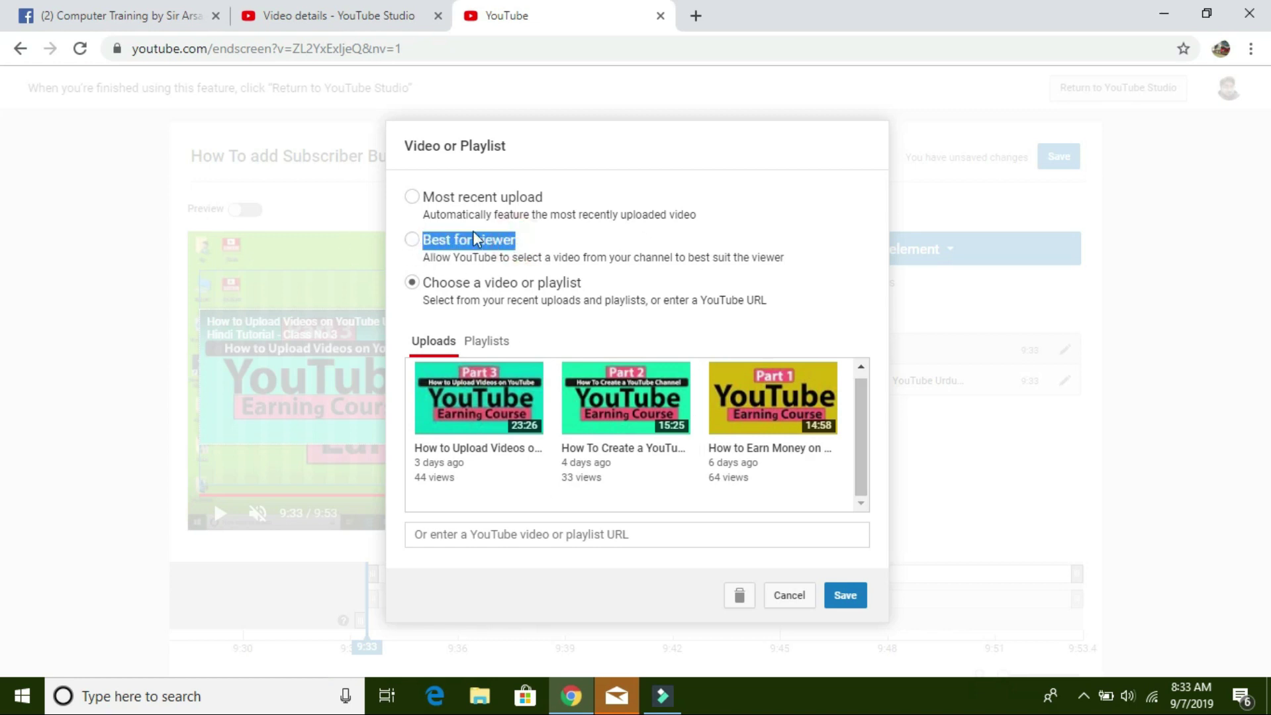
pyautogui.click(412, 239)
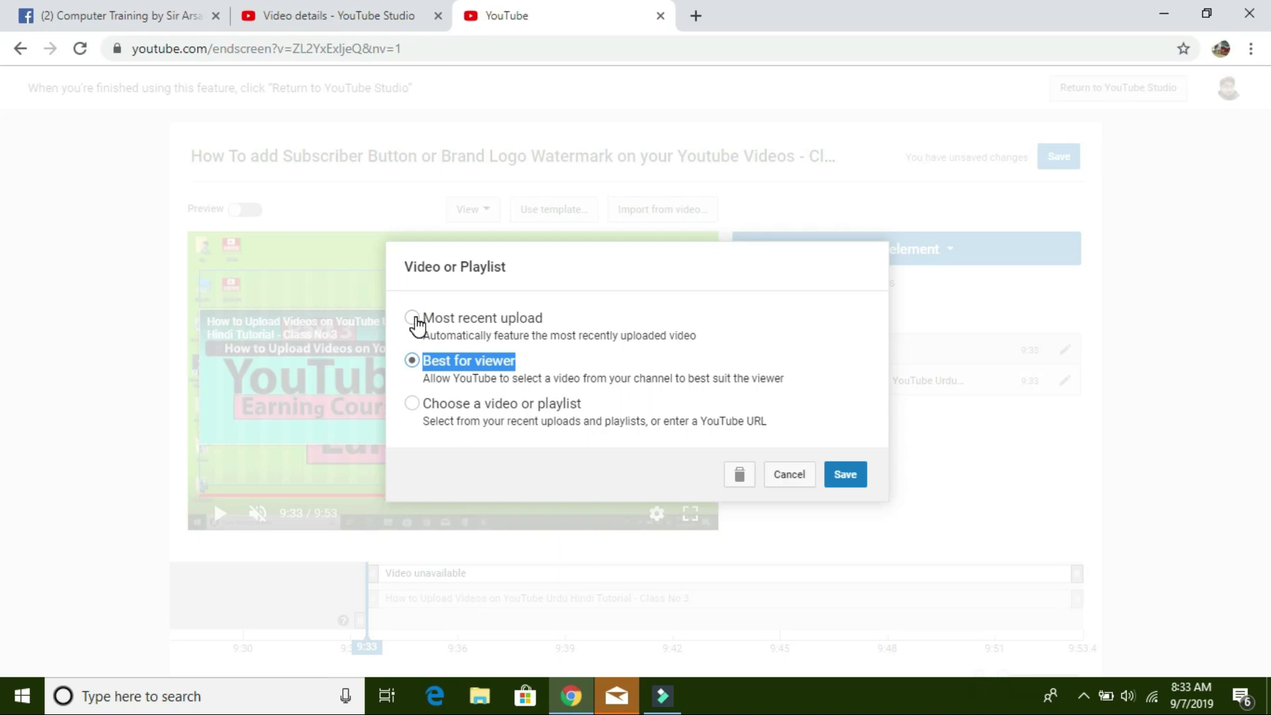
pyautogui.click(414, 318)
pyautogui.click(412, 405)
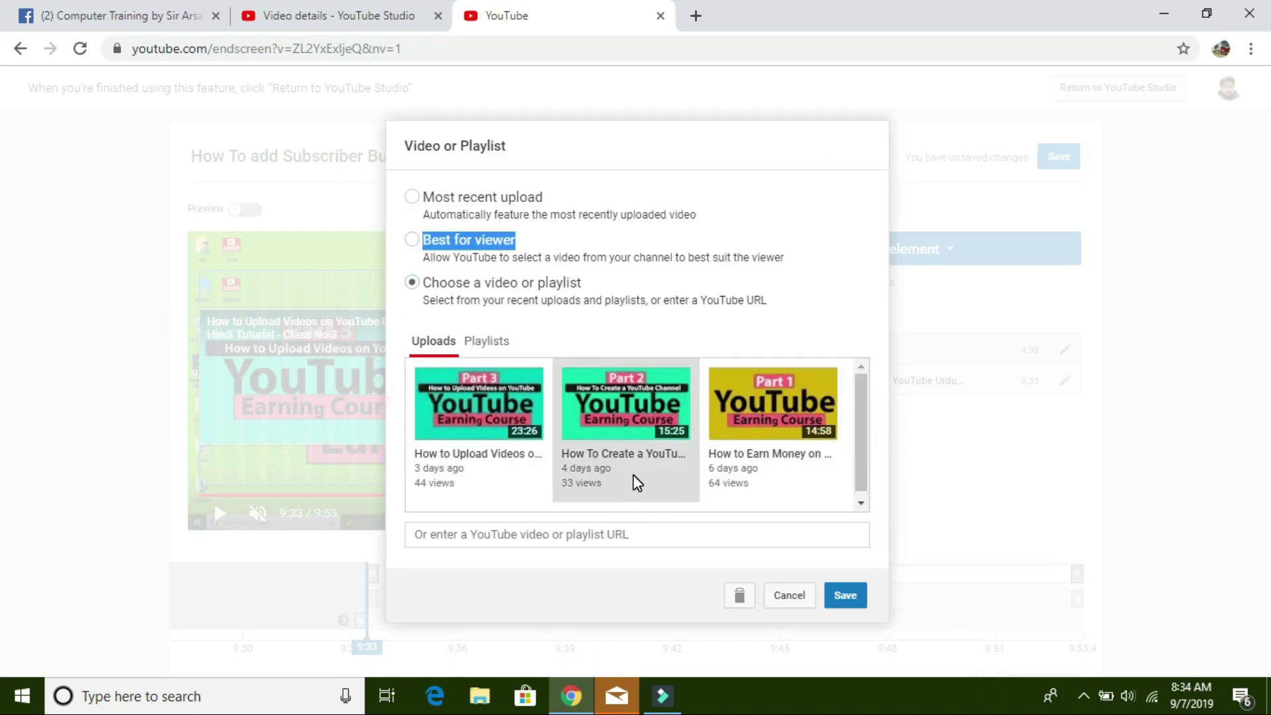
pyautogui.click(791, 428)
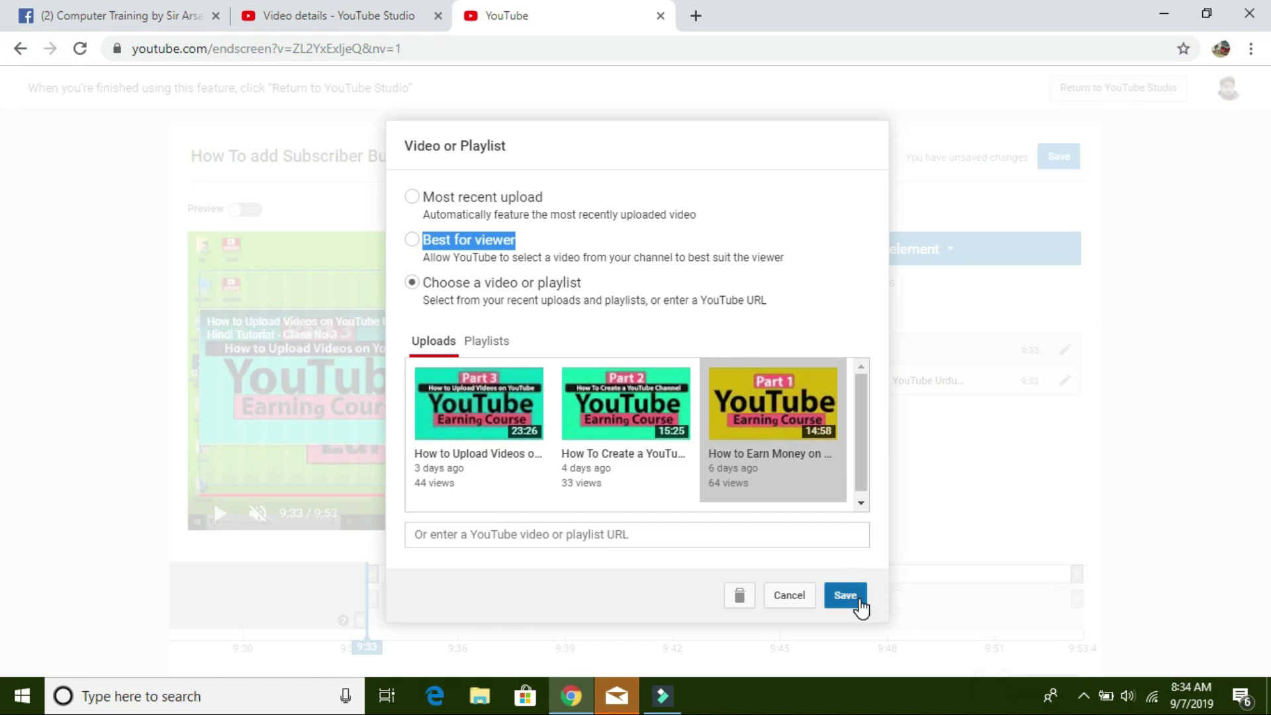
pyautogui.click(860, 604)
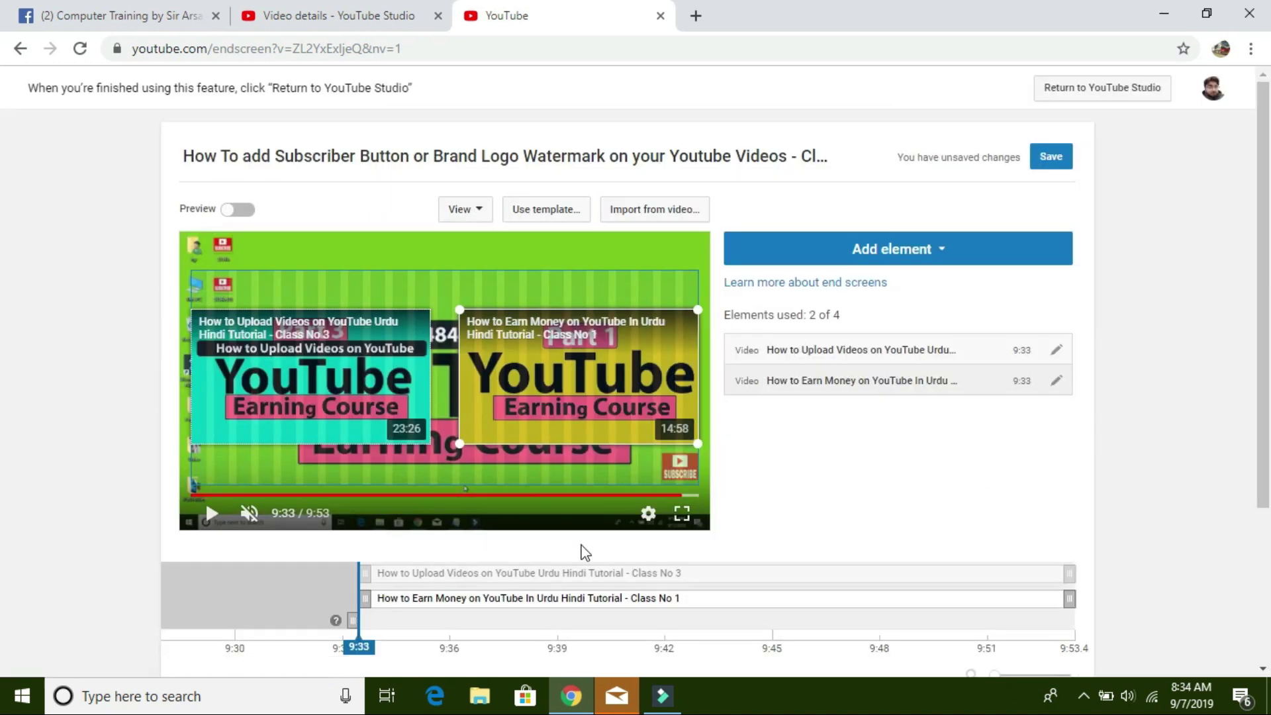
# Step: Go to 9:33 on the timeline and shift both video elements slightly upward in the frame
pyautogui.click(336, 655)
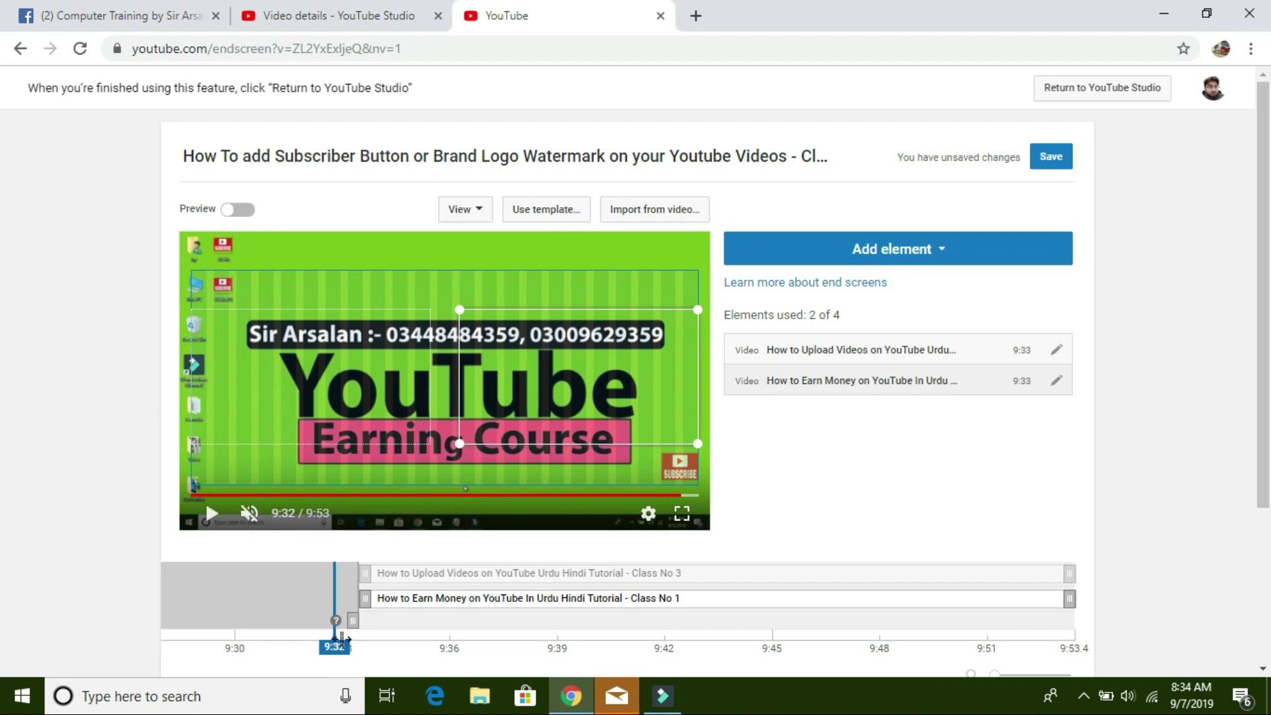
pyautogui.moveTo(334, 607); pyautogui.dragTo(359, 607)
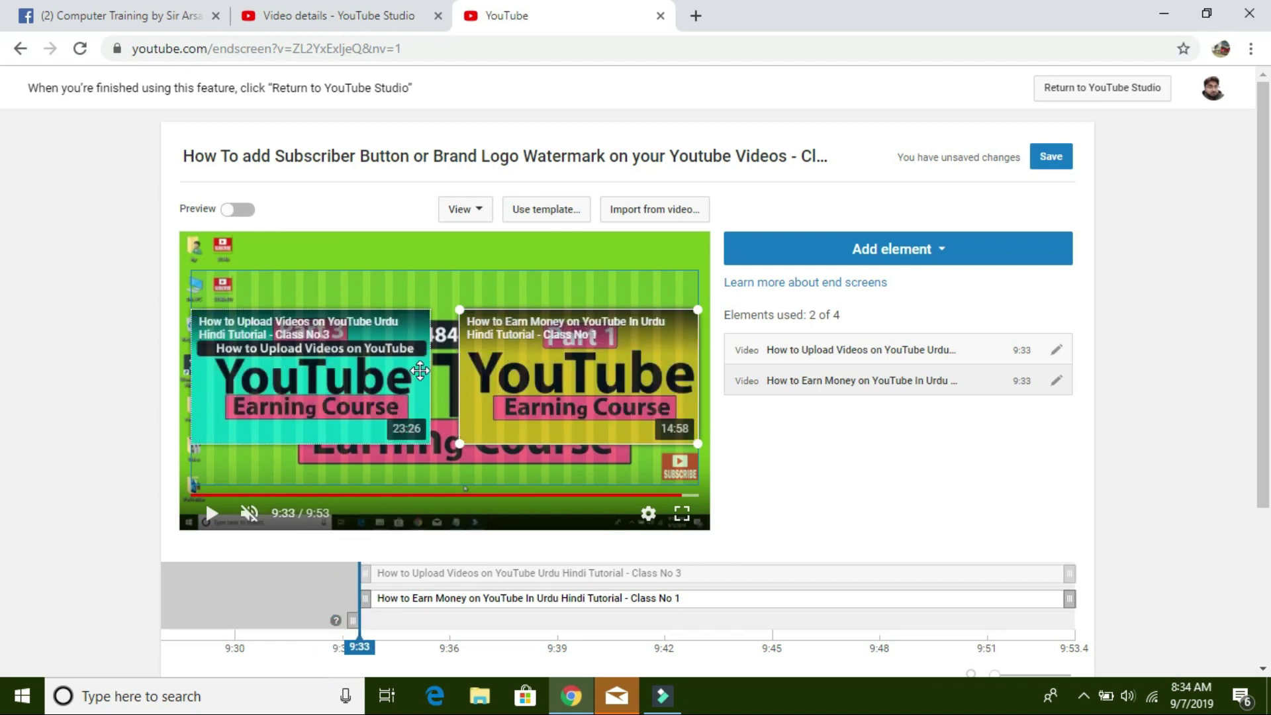
pyautogui.moveTo(620, 390); pyautogui.dragTo(626, 336)
pyautogui.moveTo(336, 357); pyautogui.dragTo(320, 388)
pyautogui.moveTo(513, 348); pyautogui.dragTo(514, 408)
pyautogui.moveTo(612, 397); pyautogui.dragTo(612, 371)
pyautogui.moveTo(354, 391); pyautogui.dragTo(350, 362)
pyautogui.moveTo(503, 392); pyautogui.dragTo(502, 385)
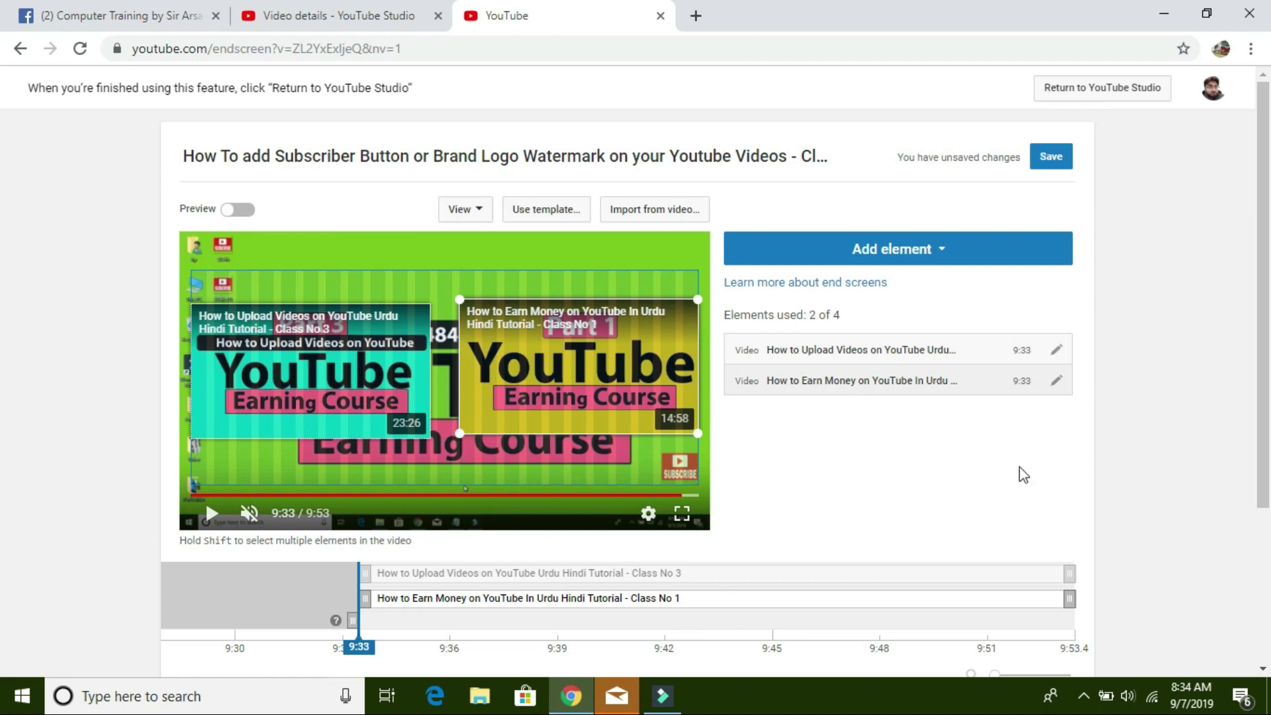
# Step: Save the end screen and open the video's watch page
pyautogui.click(1064, 165)
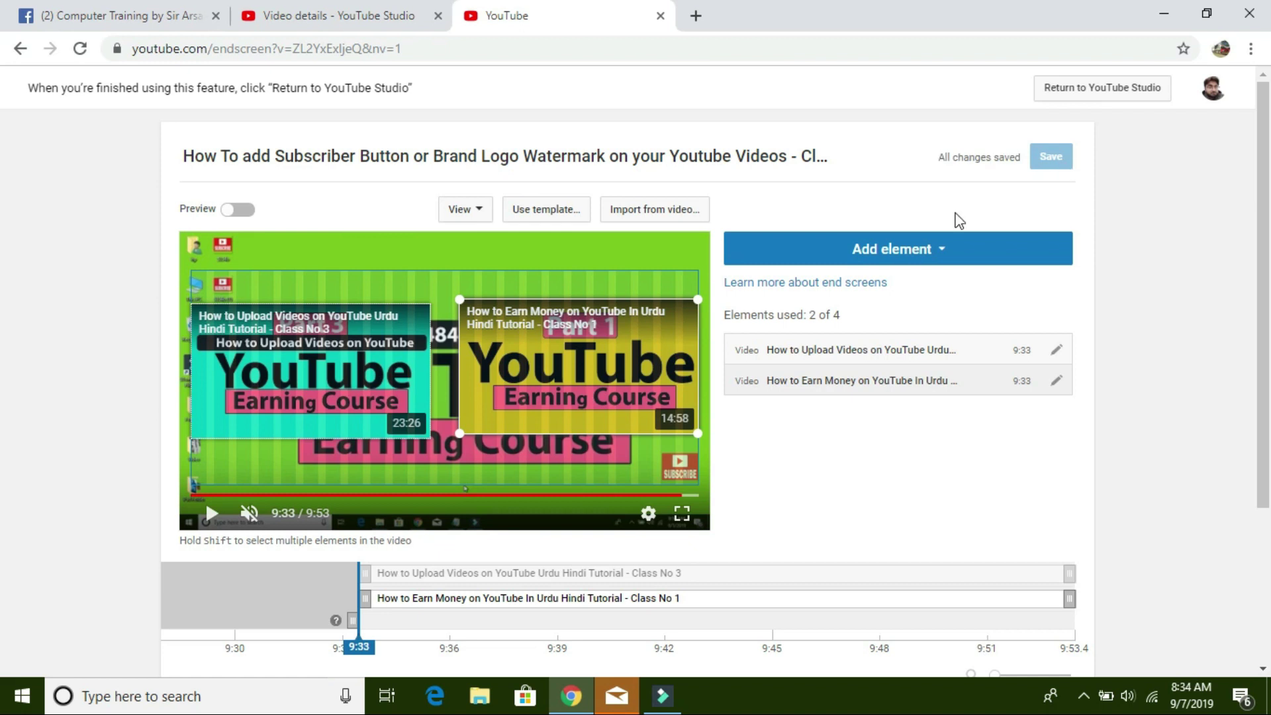
pyautogui.click(548, 160)
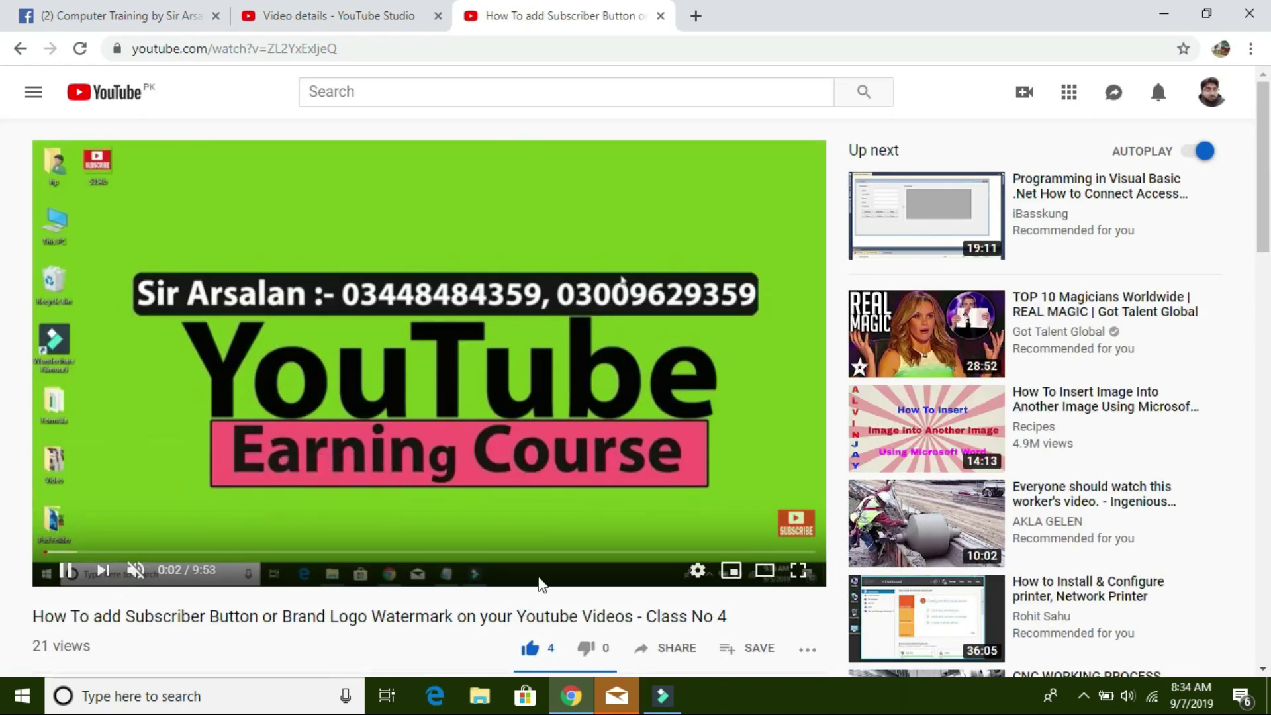
# Step: Skip playback of the Part 4 video to its ending and pause once both end screen suggestions are showing
pyautogui.scroll(-4, 570, 596)
pyautogui.scroll(2, 576, 600)
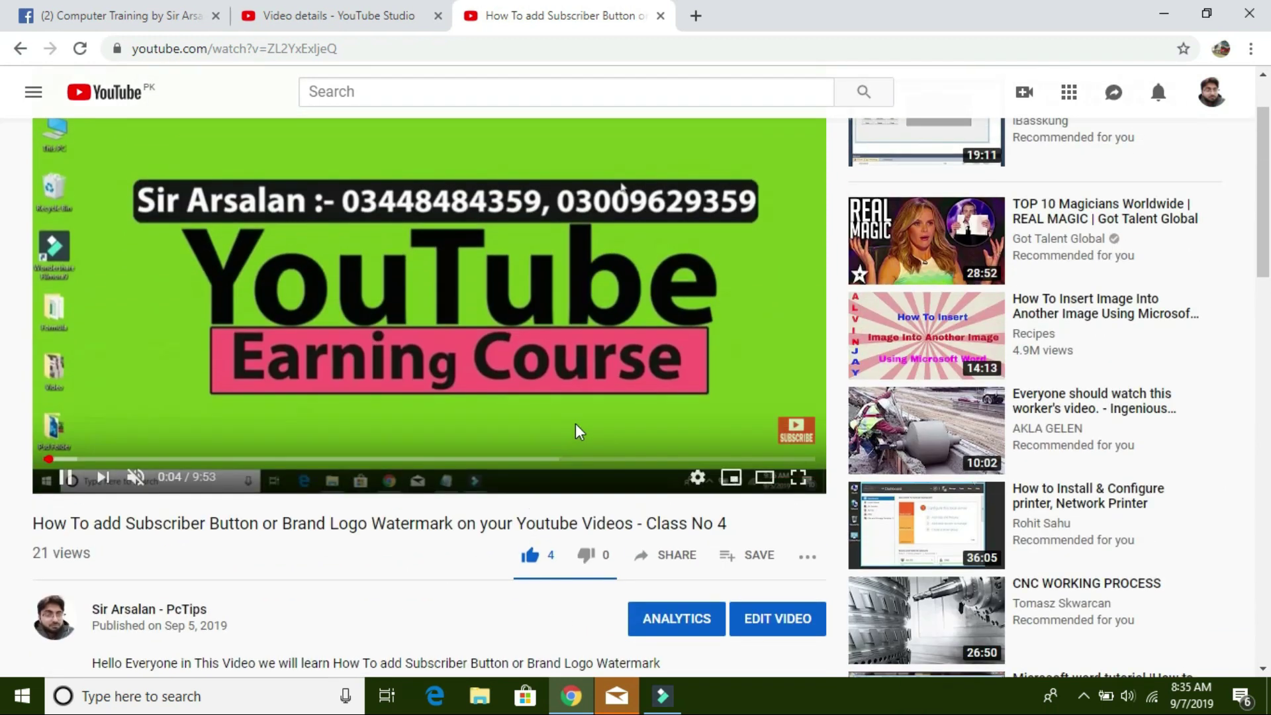
pyautogui.scroll(2, 603, 490)
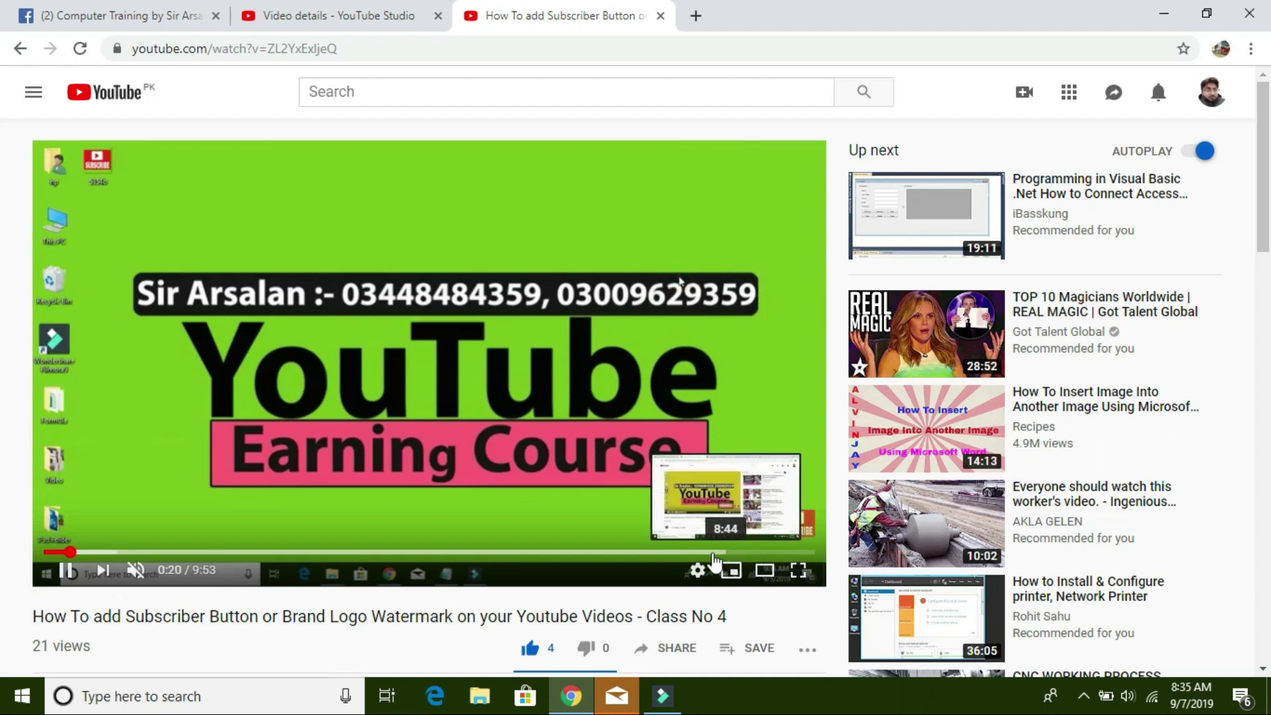
pyautogui.click(711, 552)
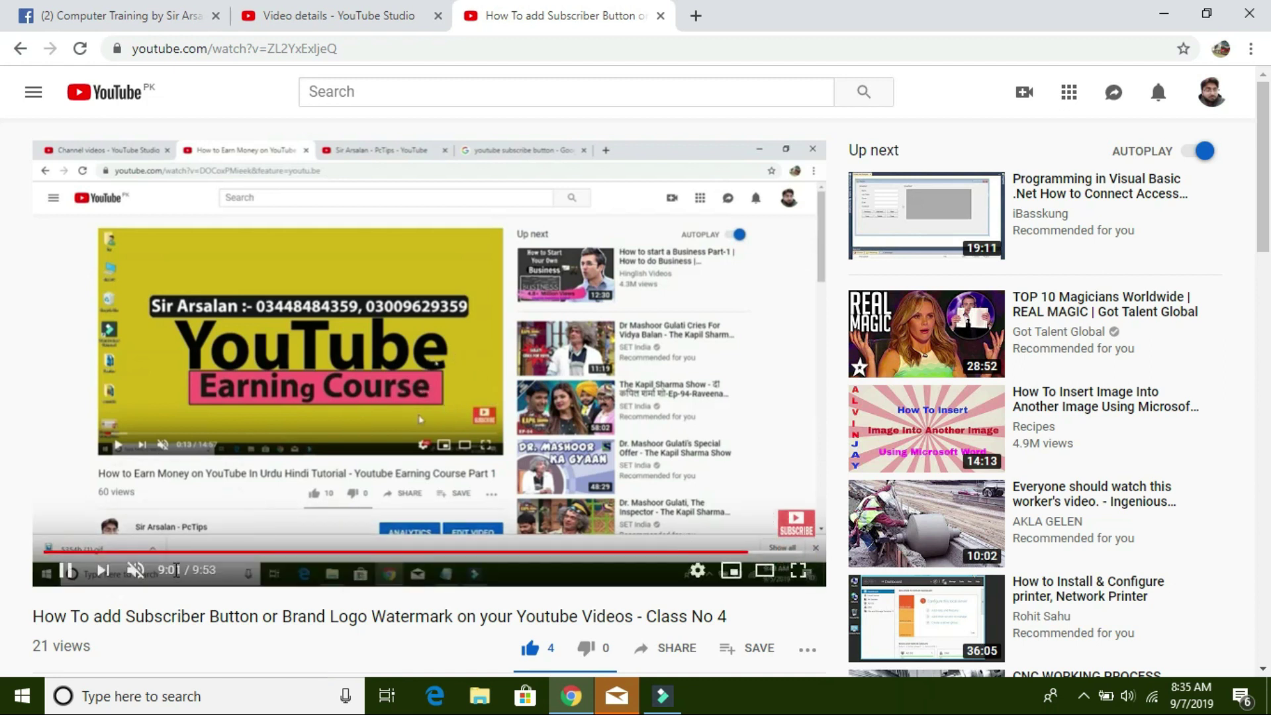
pyautogui.click(757, 551)
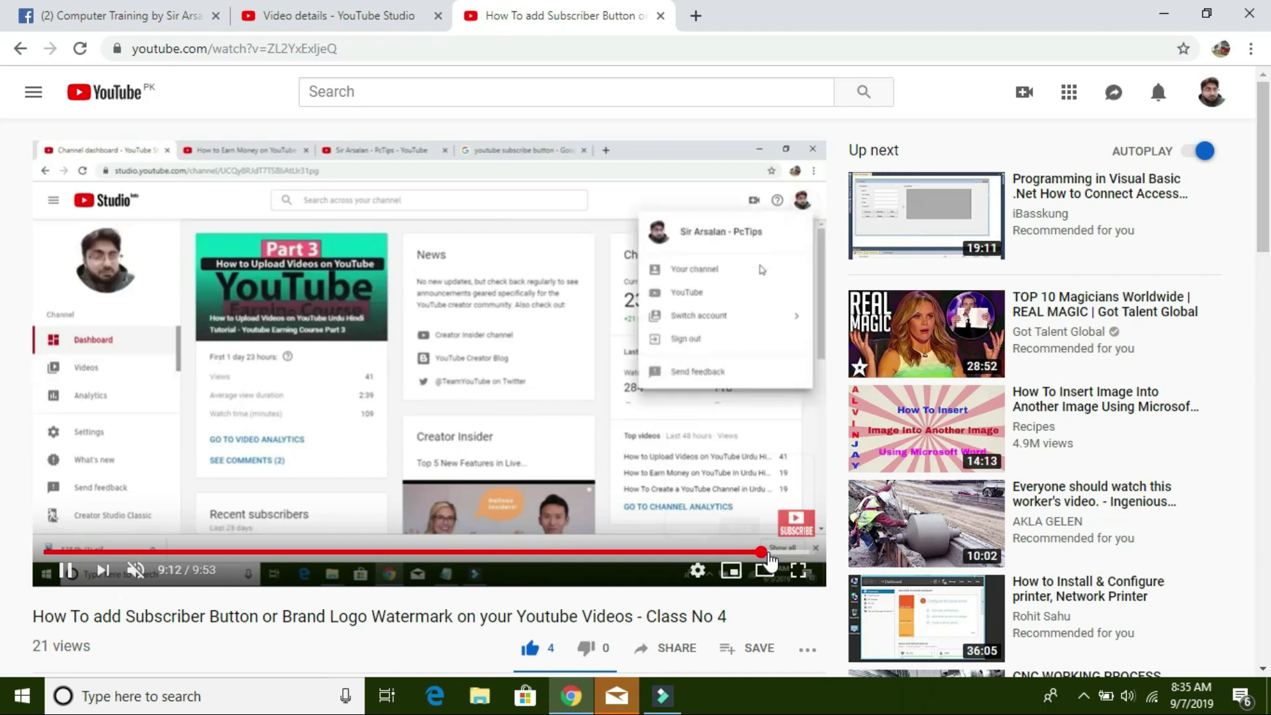
pyautogui.press('space')
pyautogui.press('space')
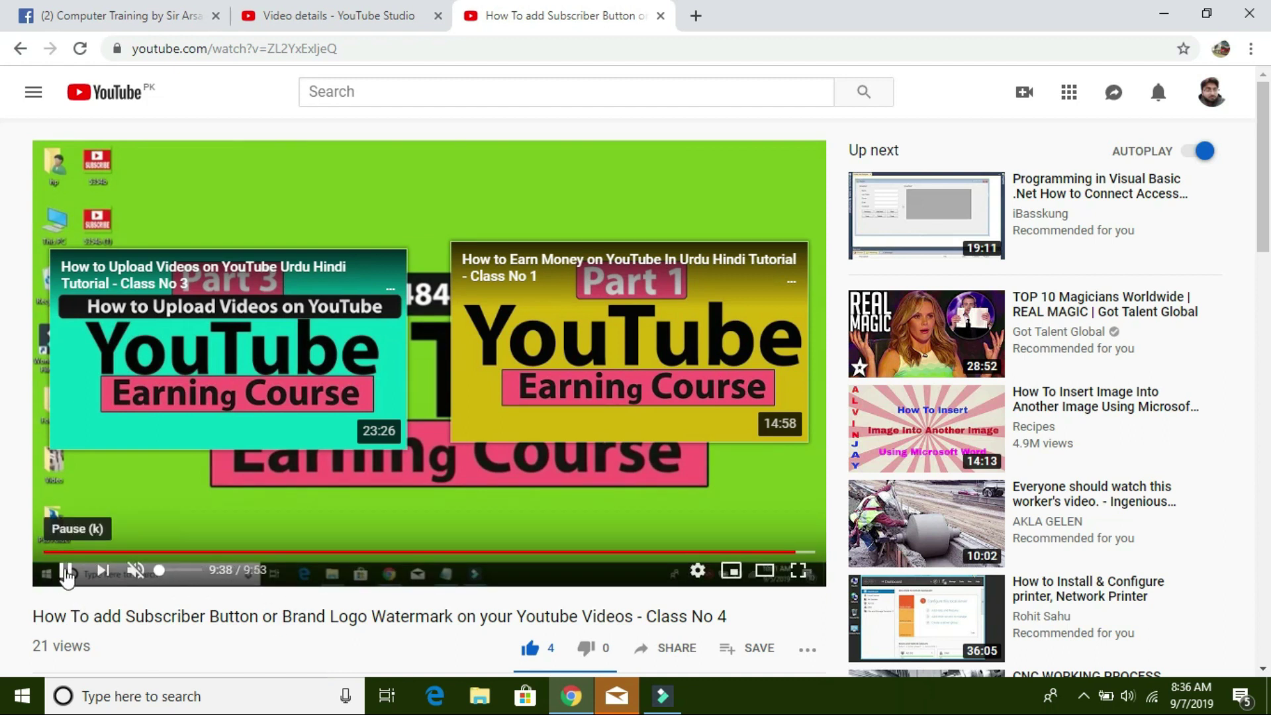
pyautogui.click(67, 572)
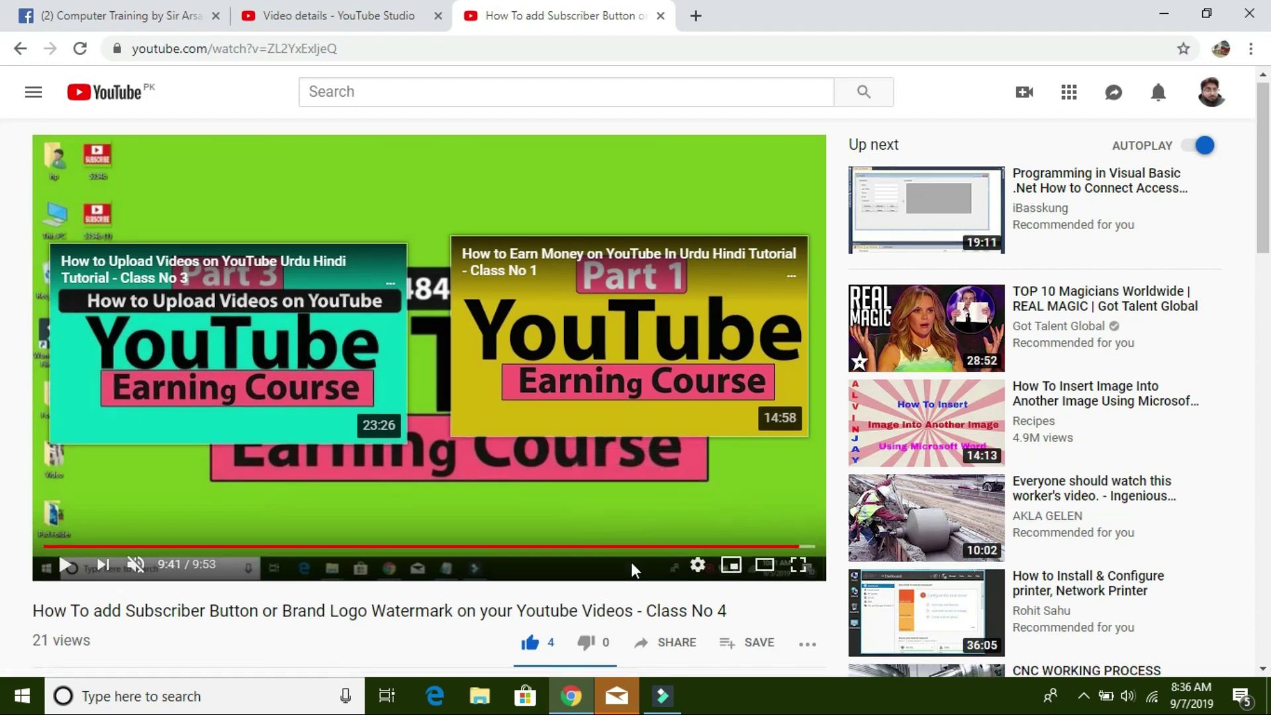
# Step: Open the suggested Part 1 video from the end screen and pause its playback
pyautogui.scroll(-1, 79, 549)
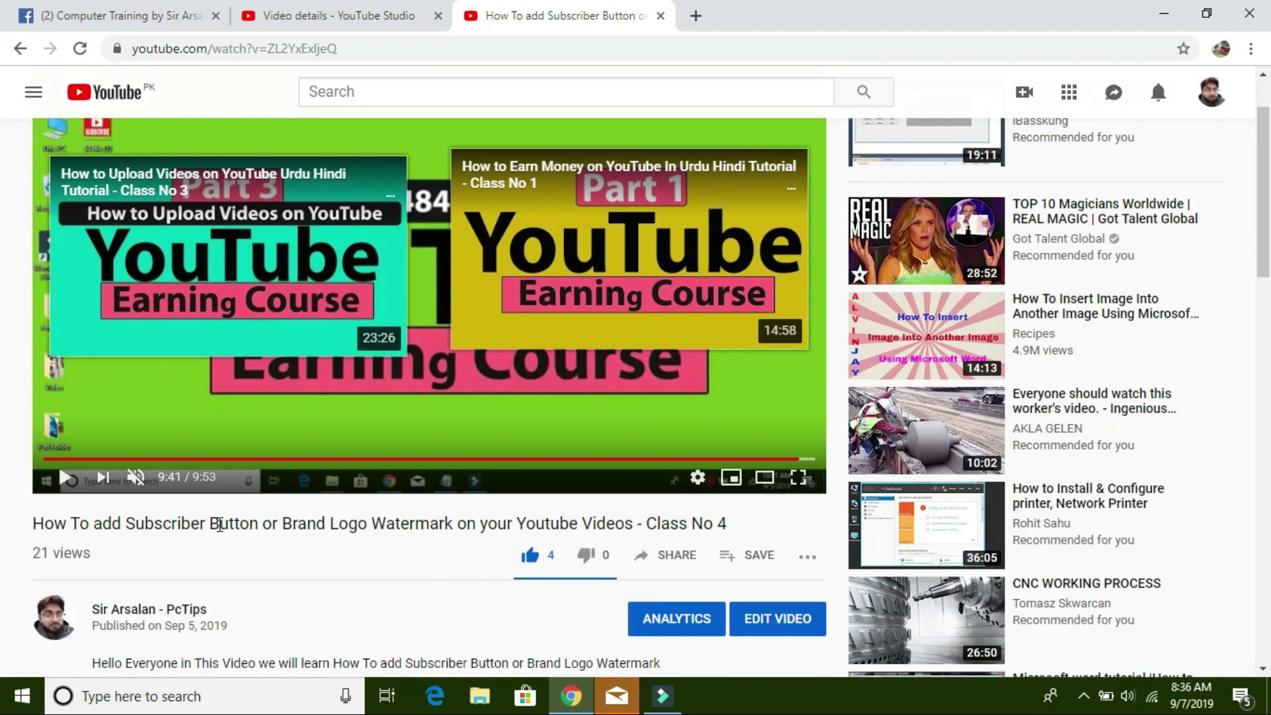
pyautogui.scroll(1, 253, 526)
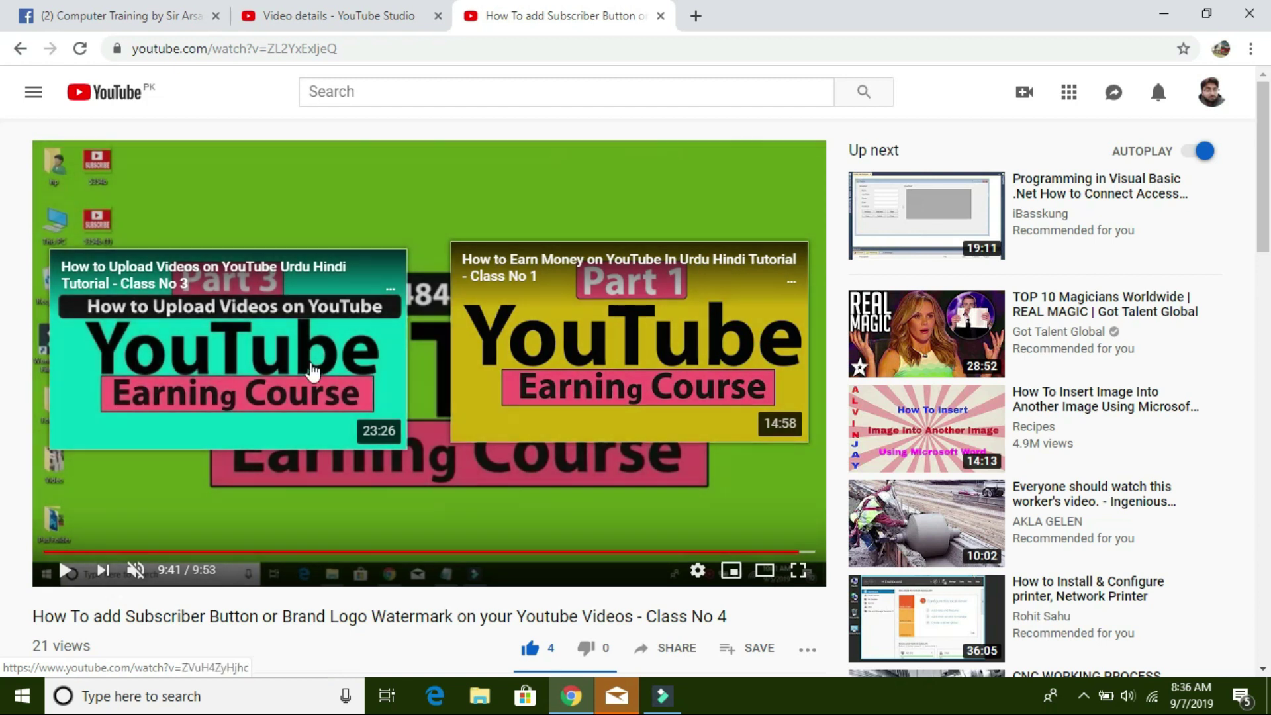
pyautogui.scroll(-4, 596, 430)
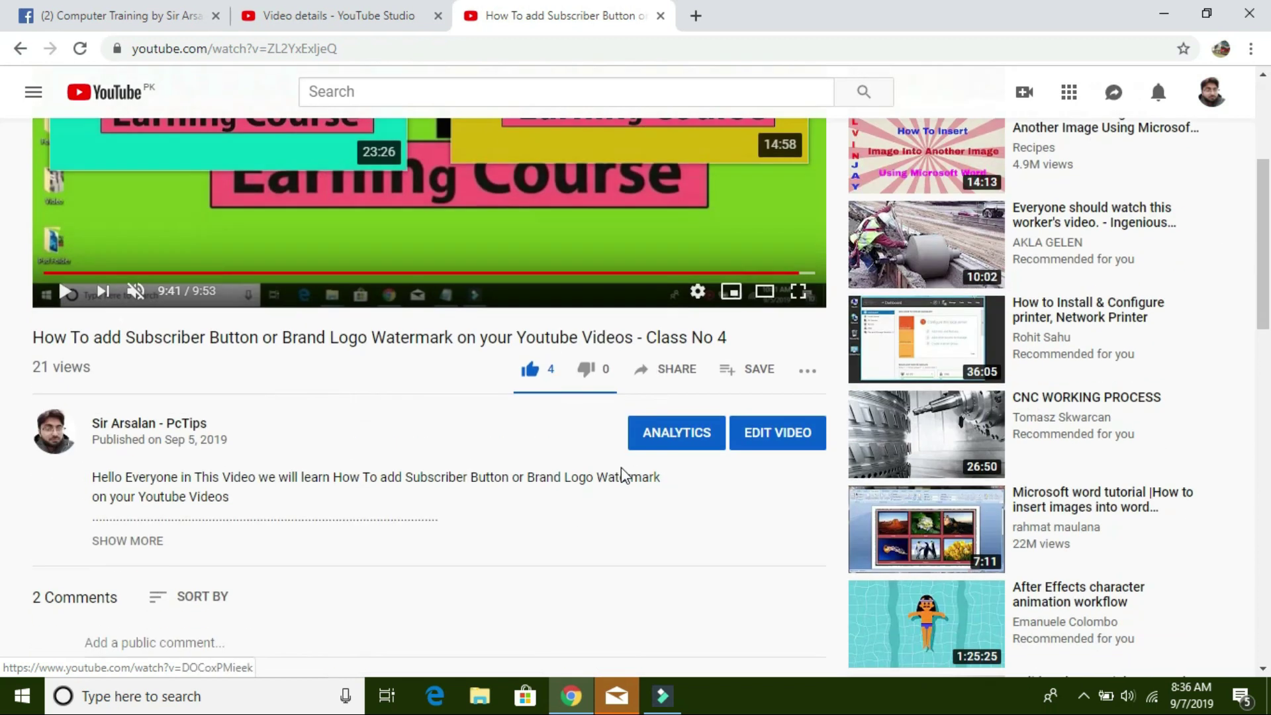
pyautogui.scroll(2, 623, 473)
pyautogui.scroll(2, 623, 473)
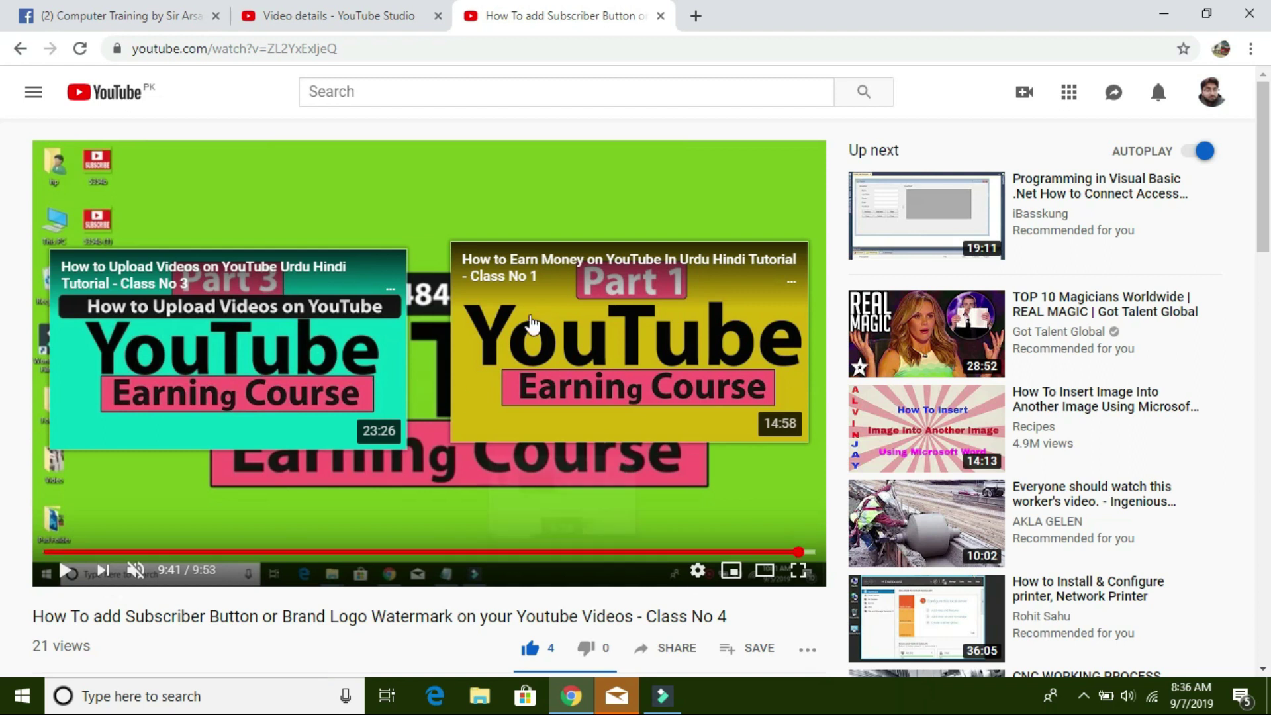
pyautogui.click(653, 353)
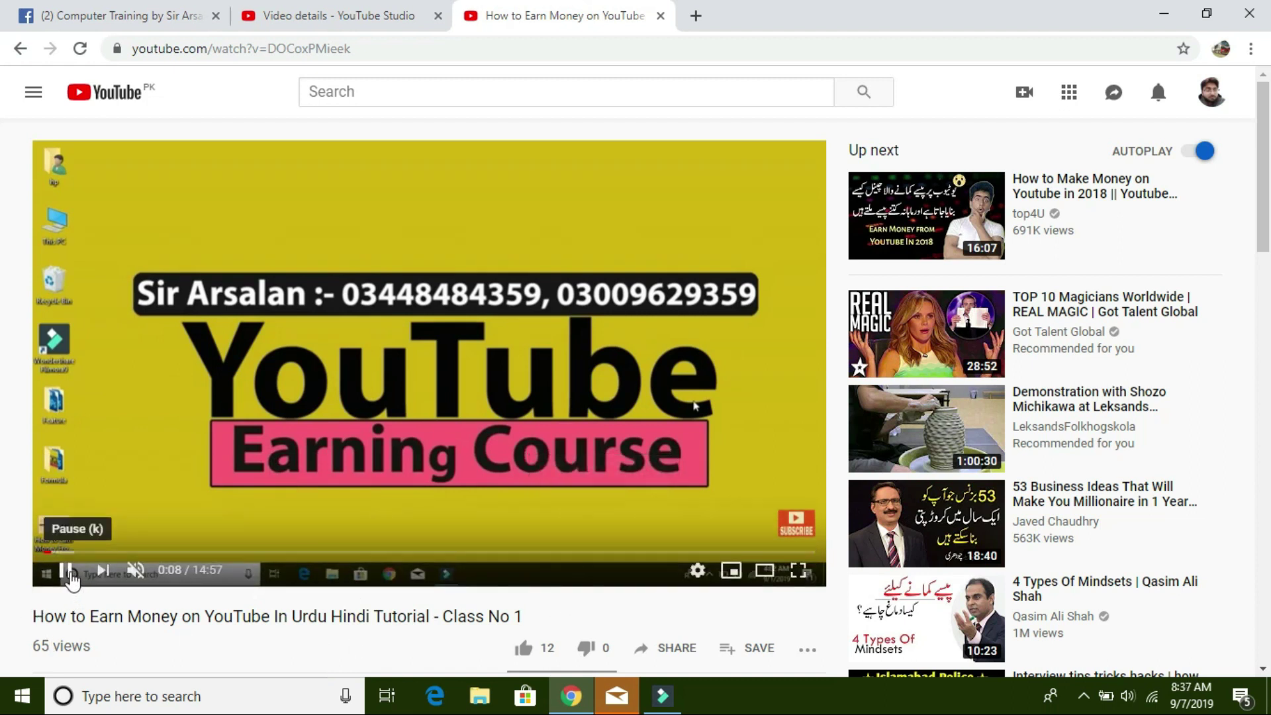
pyautogui.click(66, 573)
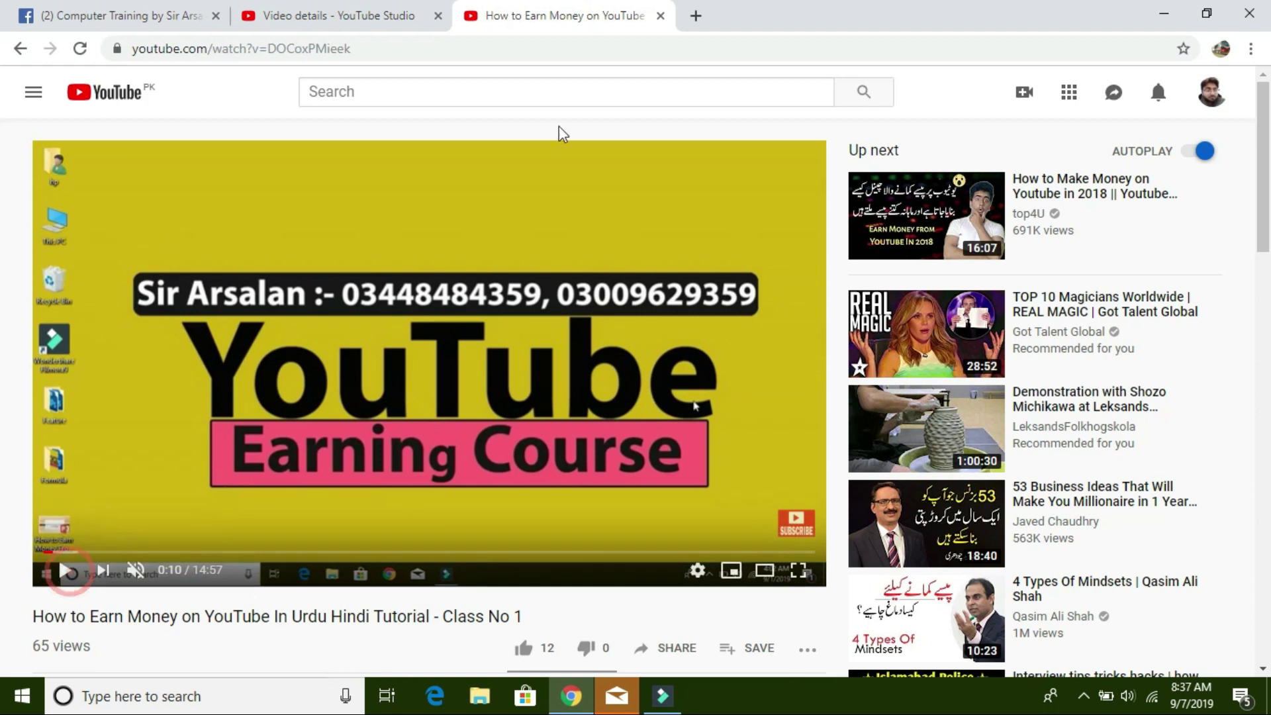
# Step: Close the watch page, return to the channel's video list and open the Part 3 video's end screen editor
pyautogui.click(661, 20)
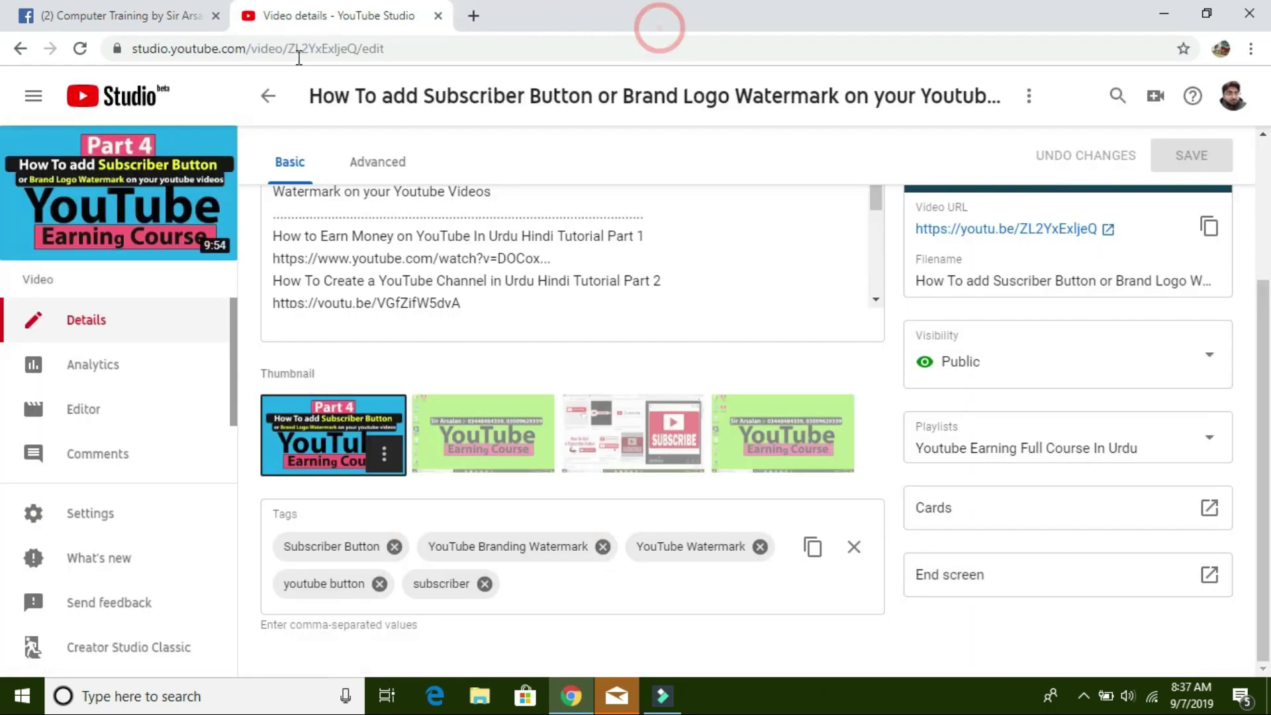
pyautogui.click(263, 100)
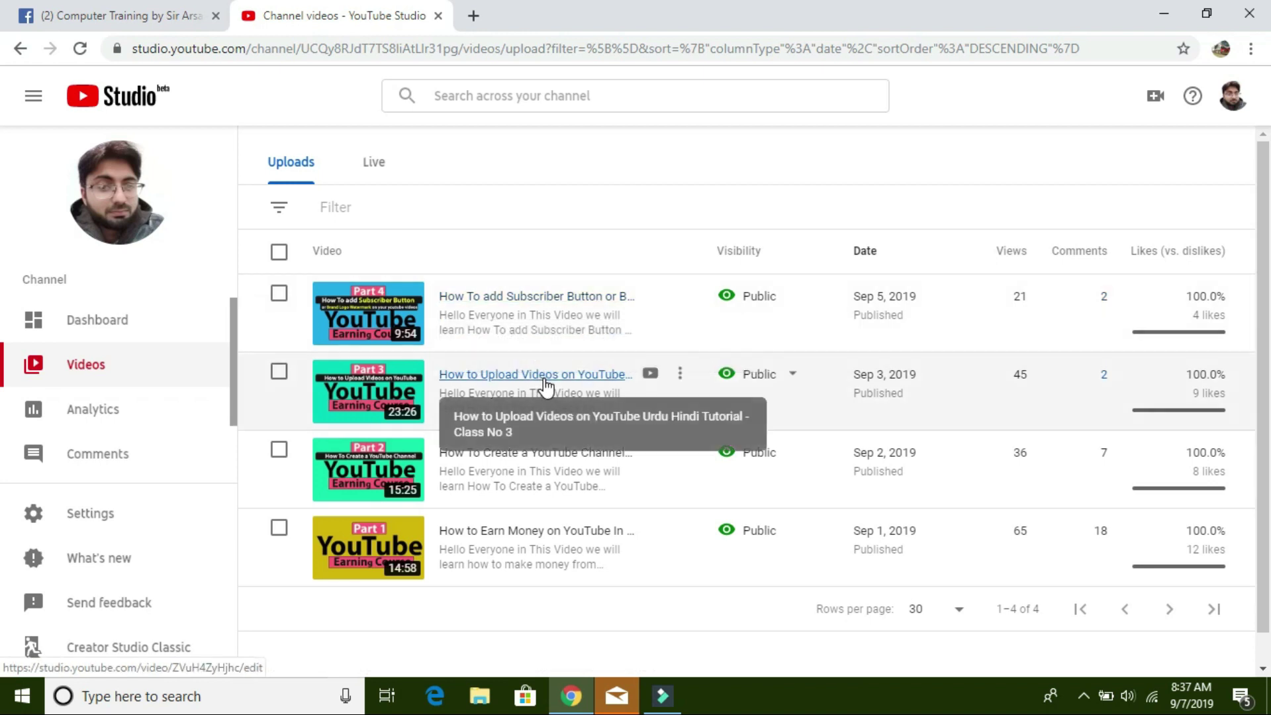
pyautogui.click(588, 378)
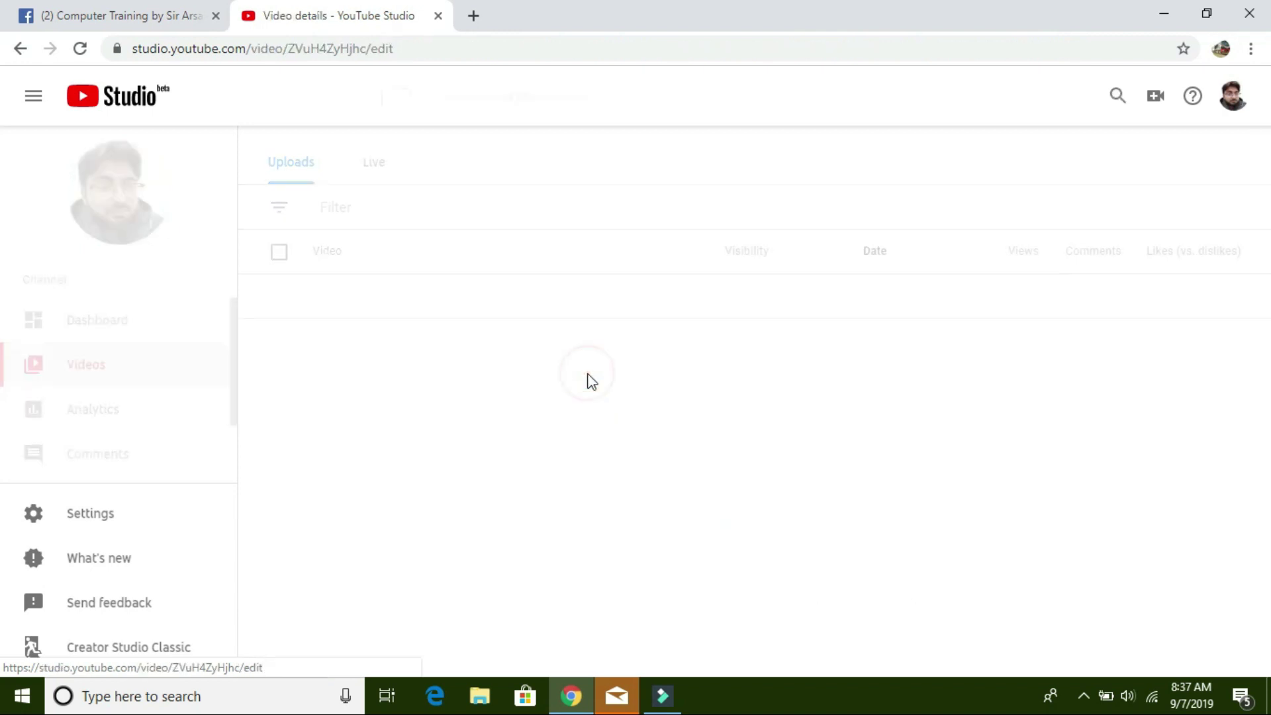
pyautogui.scroll(-3, 1024, 446)
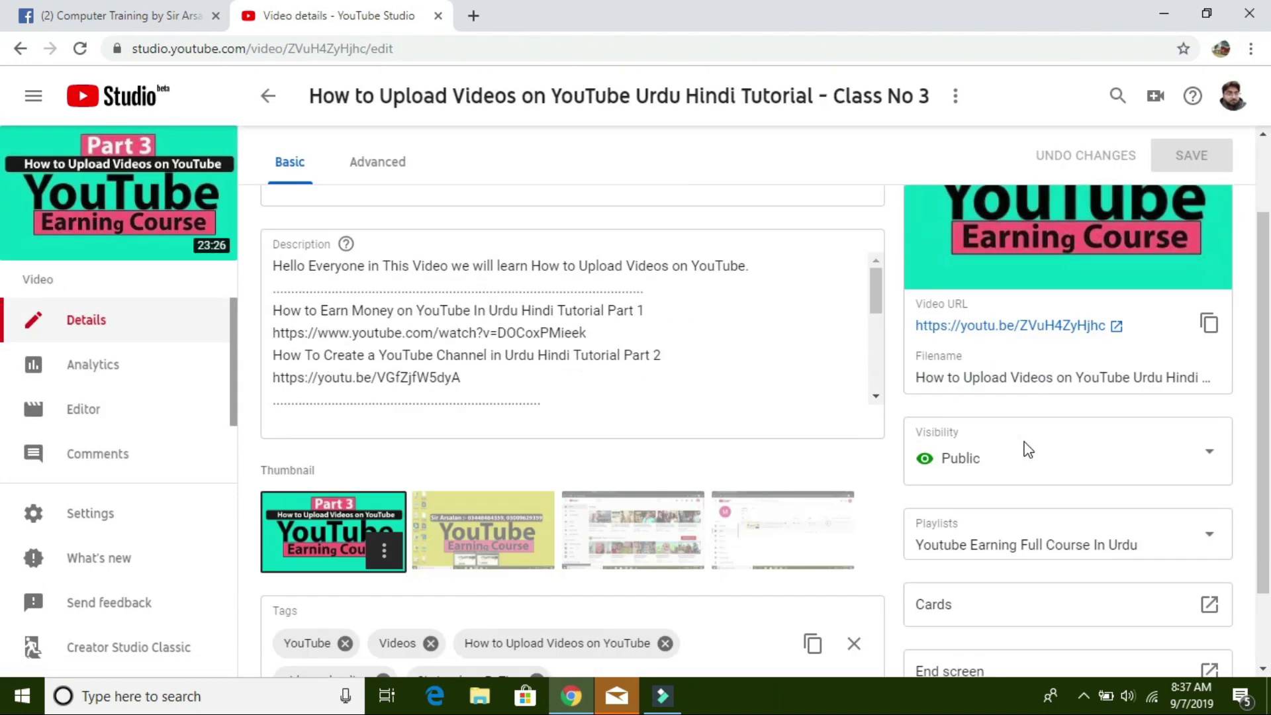
pyautogui.click(1041, 592)
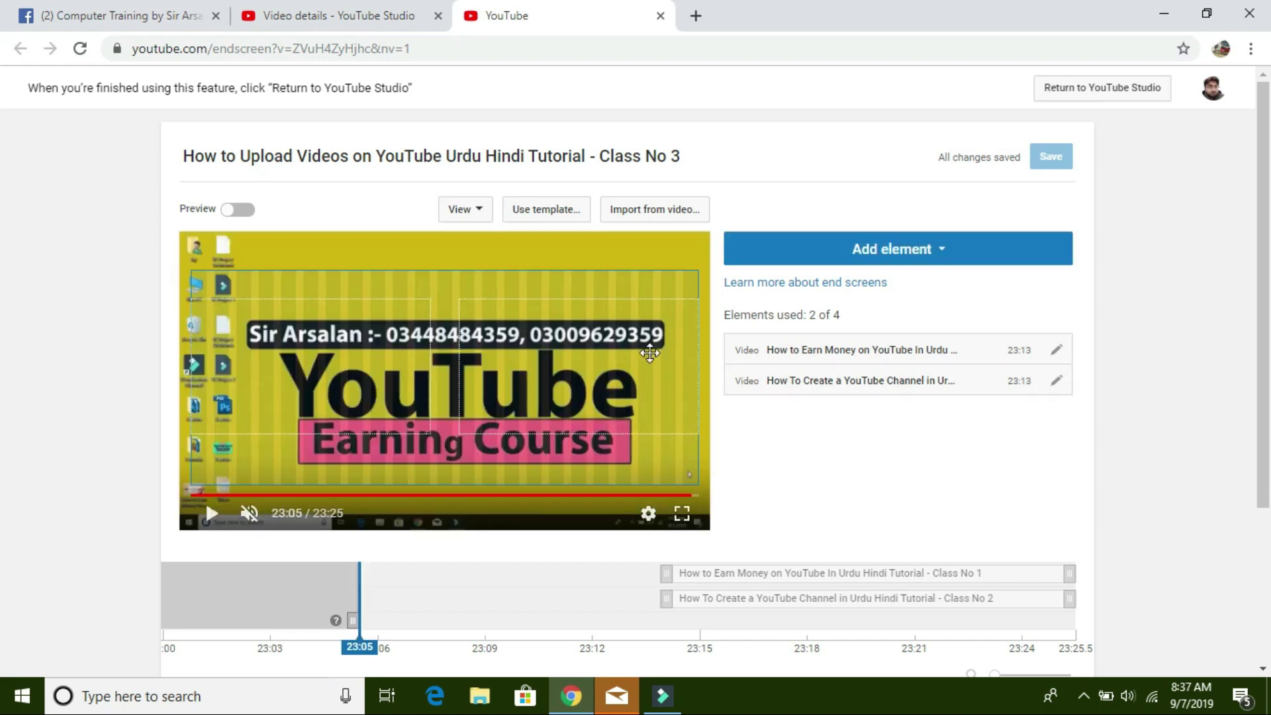
# Step: Delete both existing video elements, Part 1 and Part 2, from the Part 3 video's end screen
pyautogui.click(1058, 350)
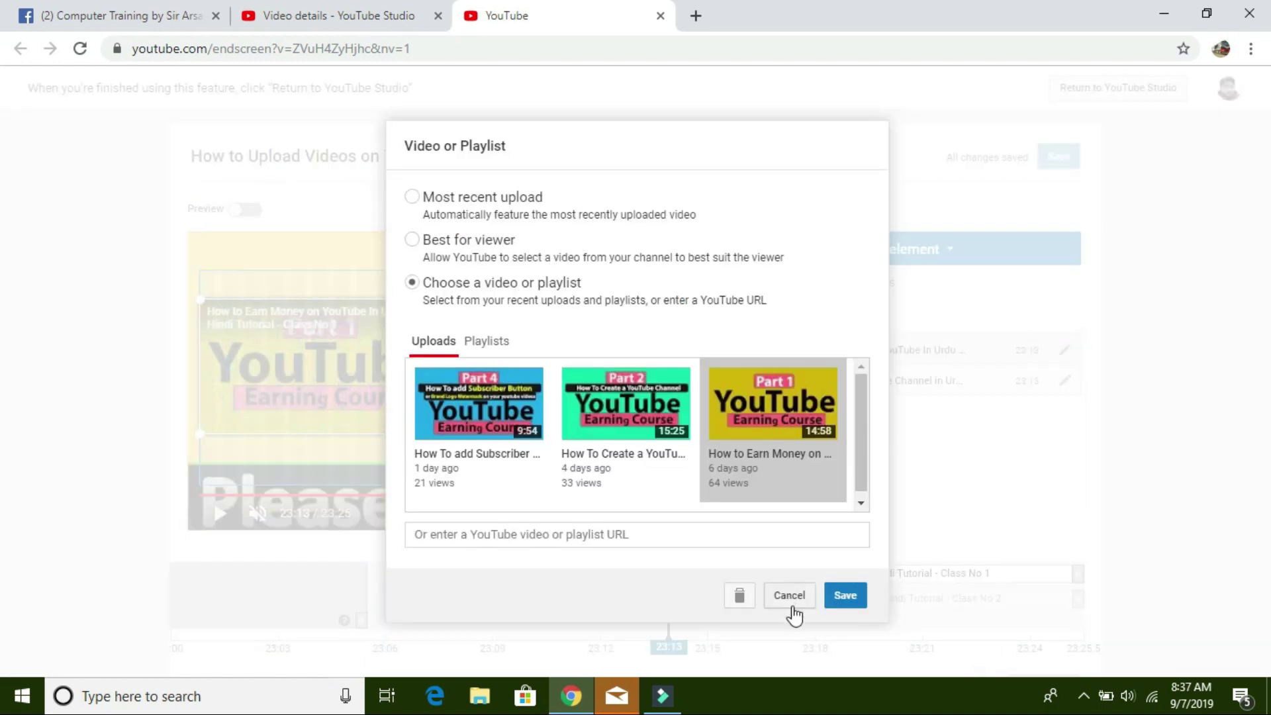
pyautogui.click(740, 594)
pyautogui.click(1058, 350)
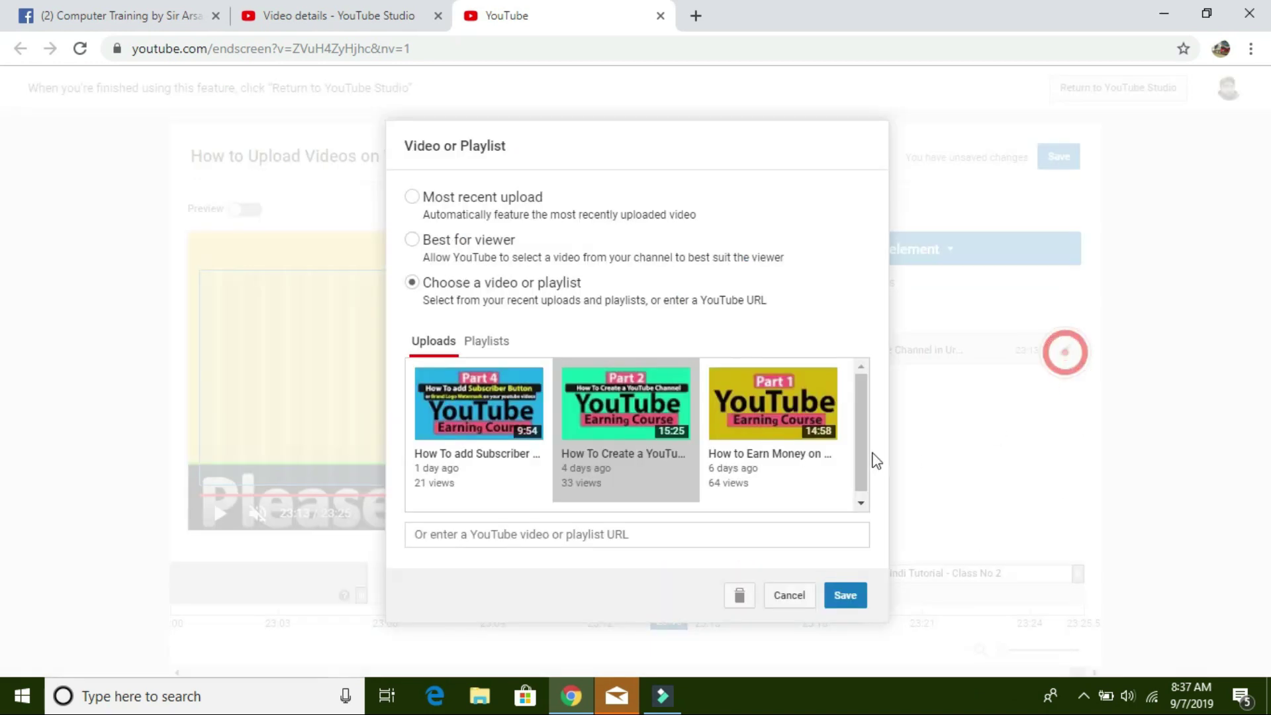
pyautogui.click(740, 594)
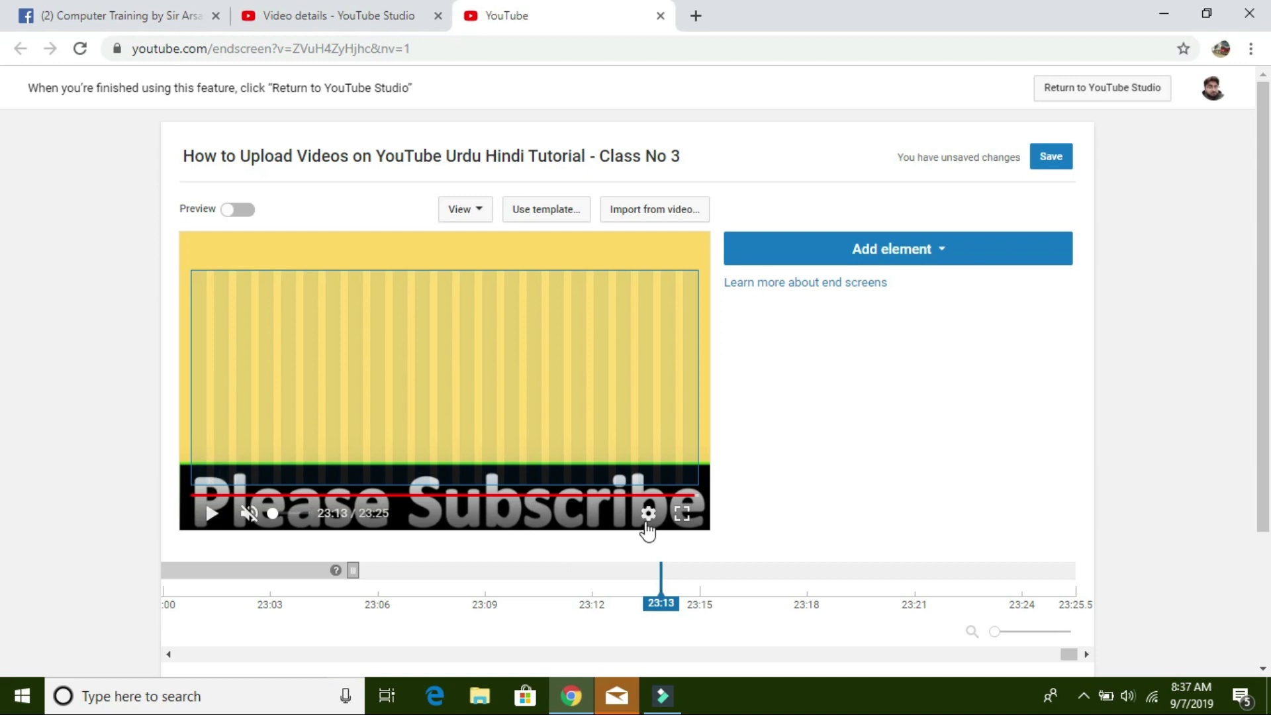
# Step: Play the preview, skip ahead to the closing section of the video and pause it at the Please Subscribe frame
pyautogui.click(210, 514)
pyautogui.click(214, 494)
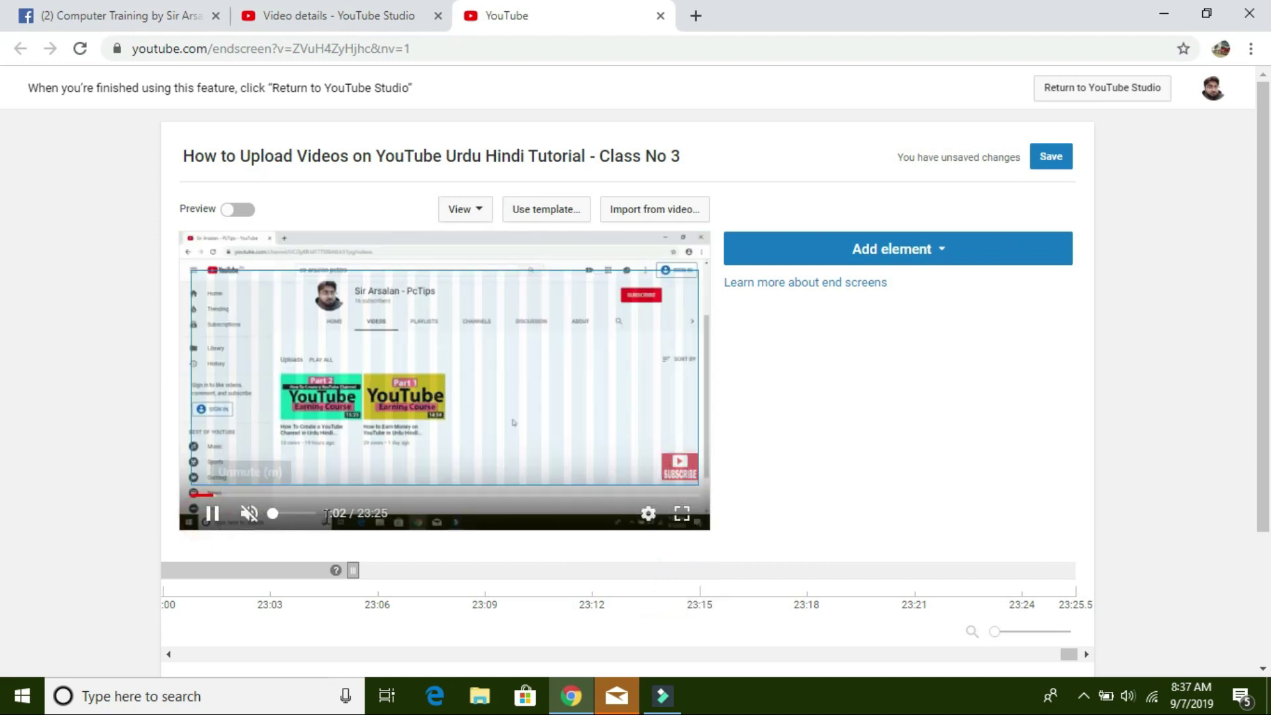
pyautogui.click(786, 497)
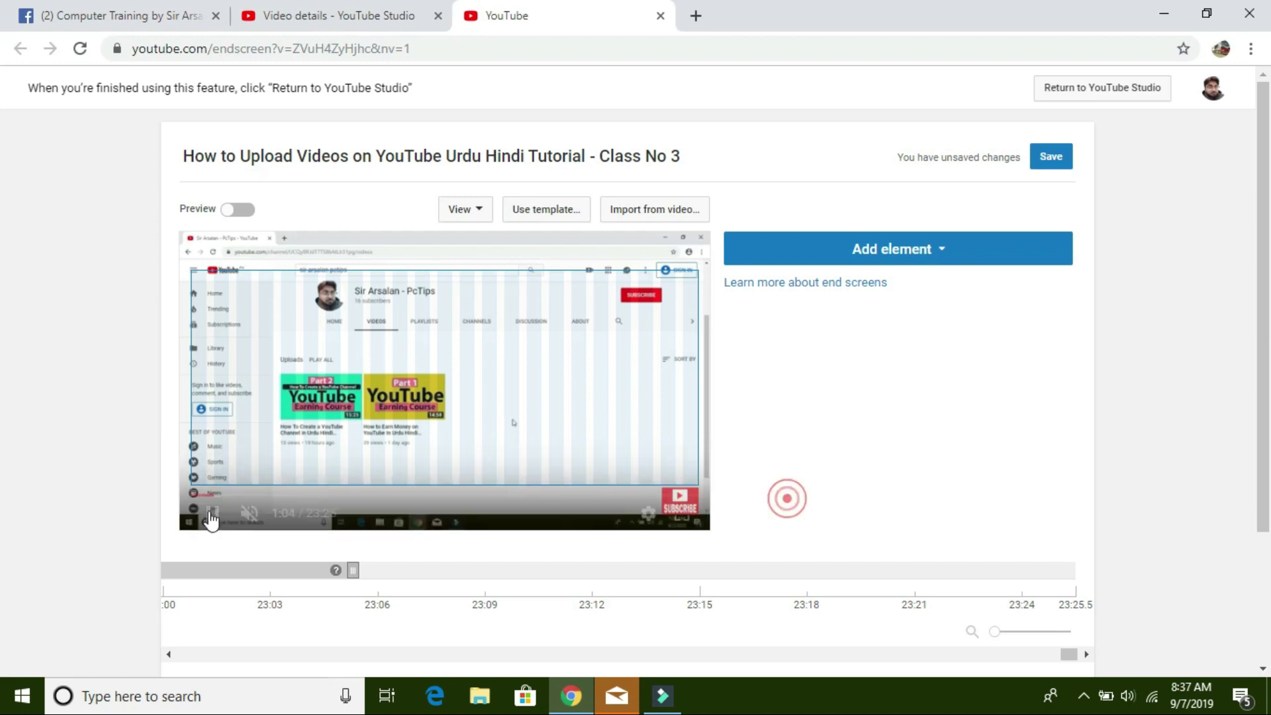
pyautogui.click(651, 494)
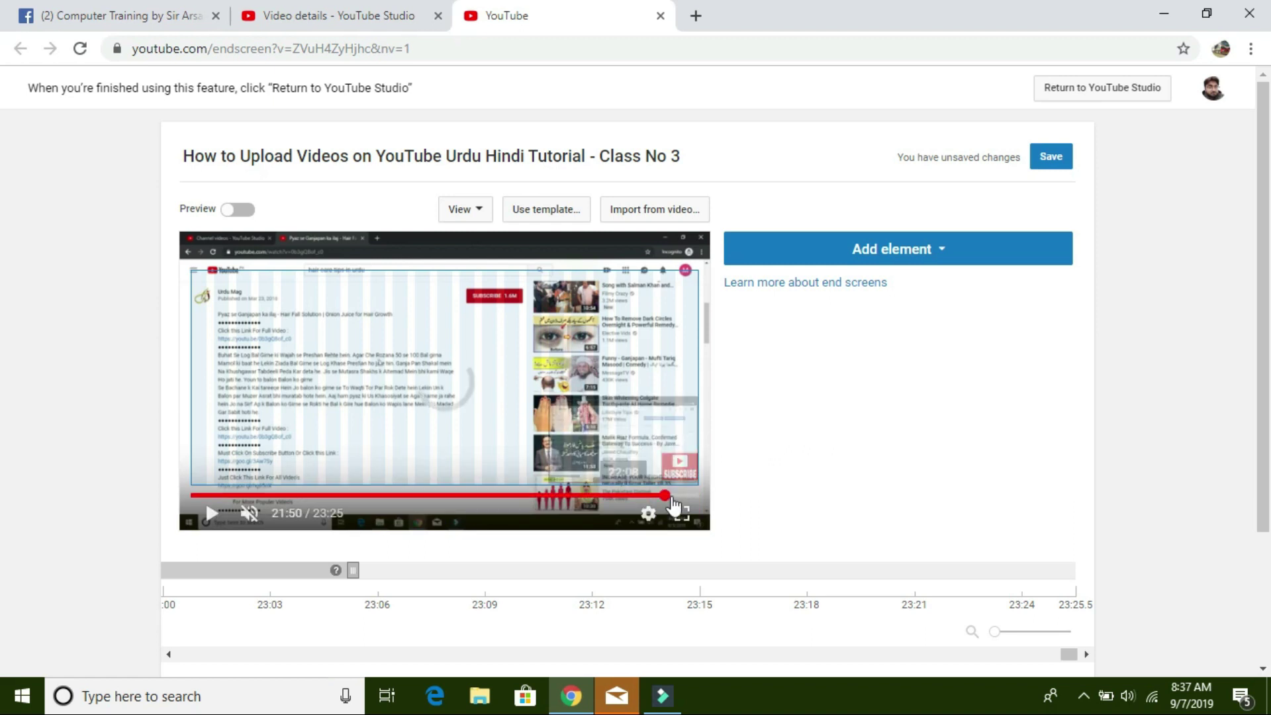
pyautogui.click(664, 495)
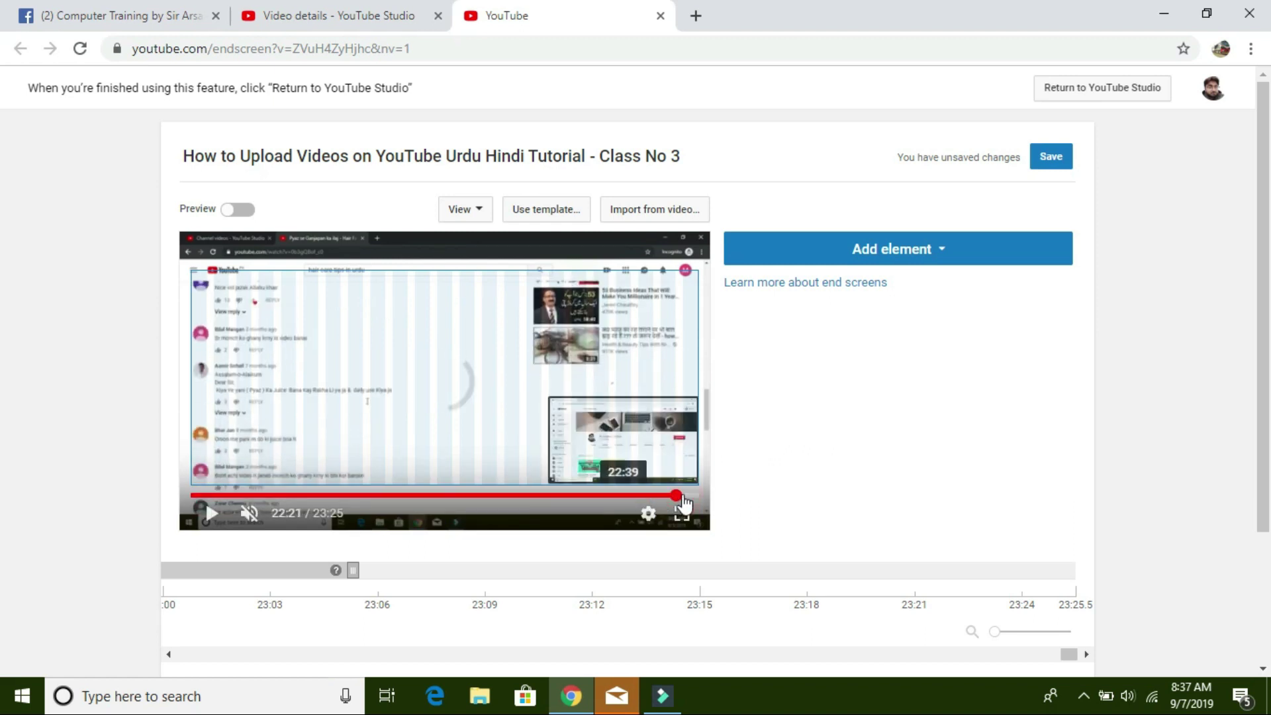
pyautogui.click(684, 495)
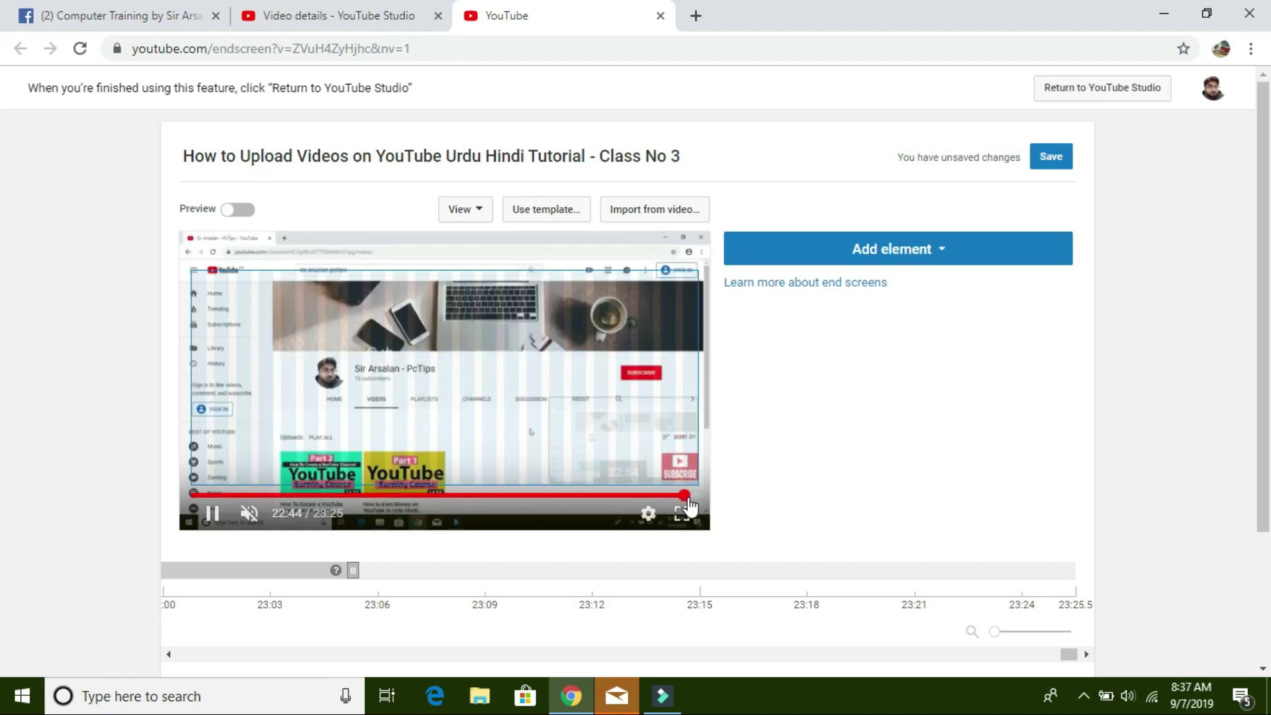
pyautogui.click(691, 496)
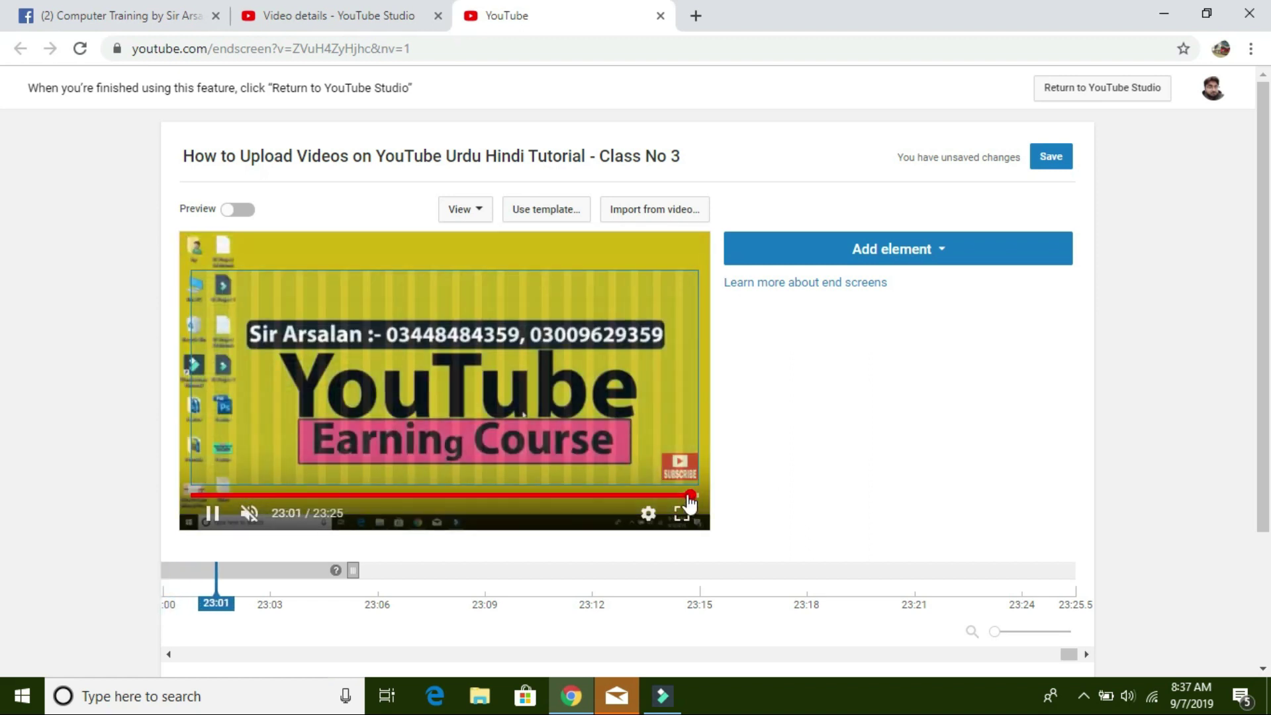
pyautogui.click(690, 496)
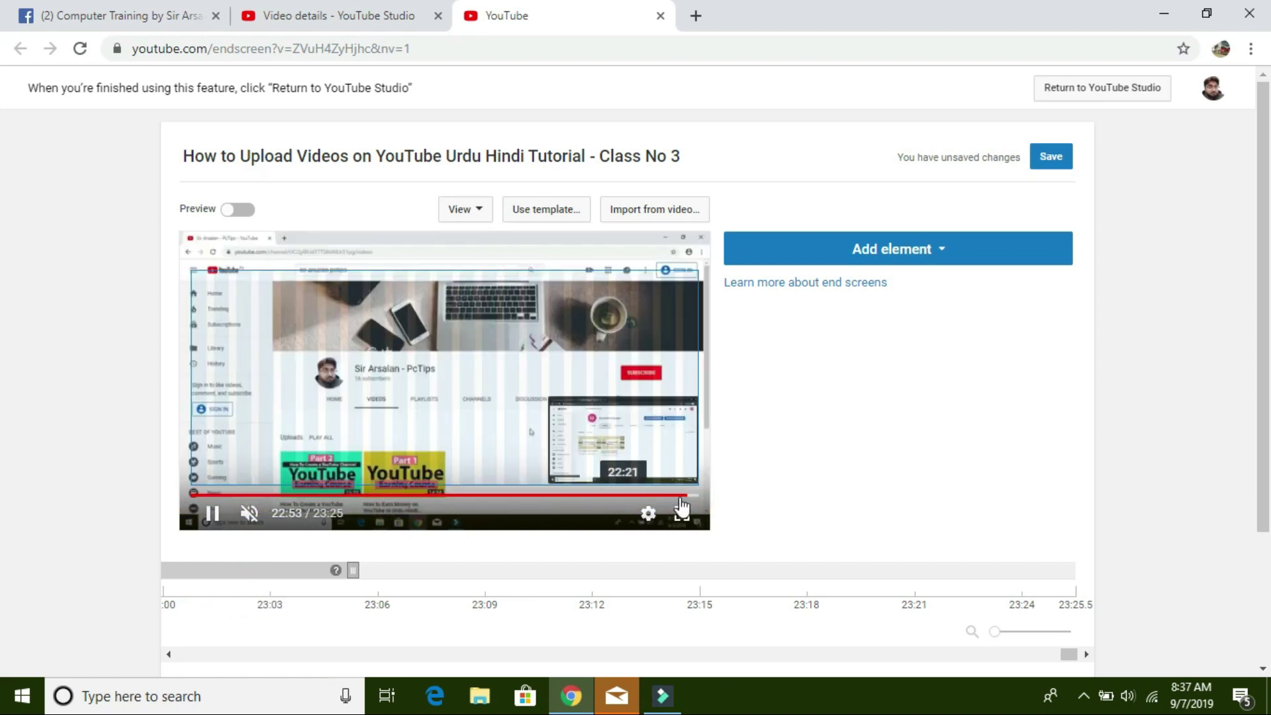
pyautogui.click(691, 497)
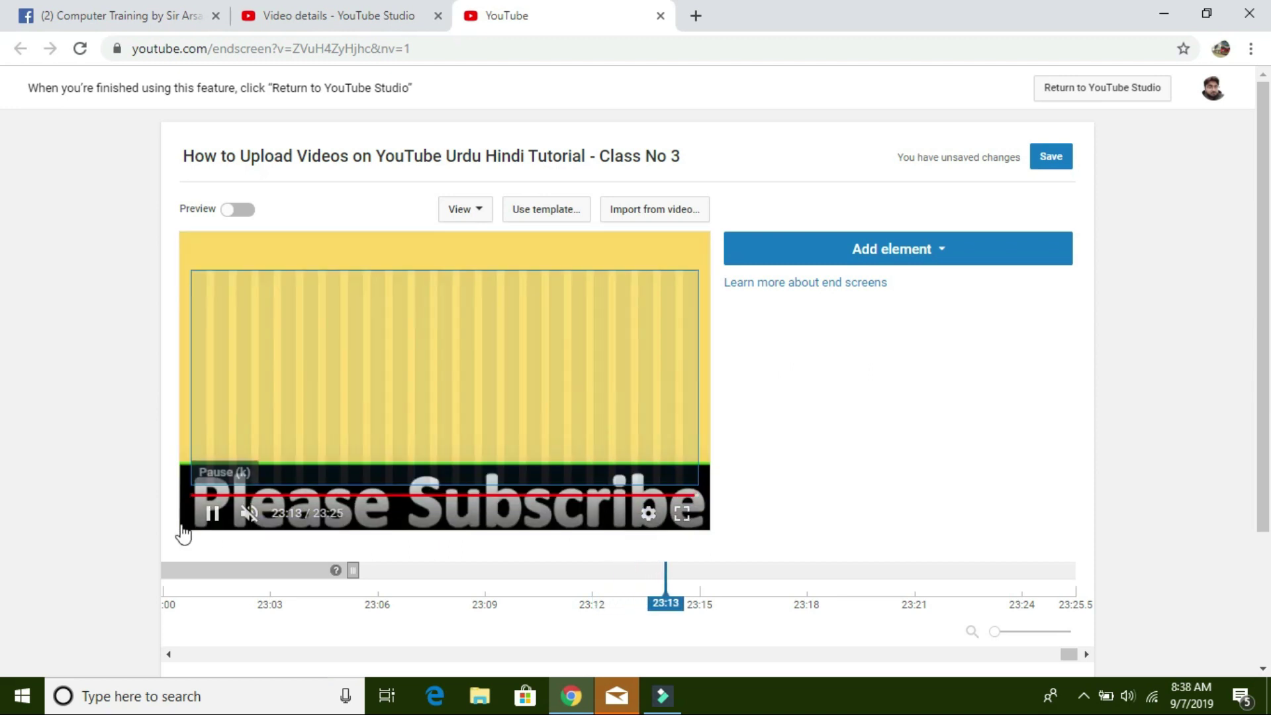
pyautogui.click(212, 513)
# Step: Scrub the timeline around 23:12 to examine where the closing scene changes, ending at 23:15
pyautogui.moveTo(692, 575); pyautogui.dragTo(609, 569)
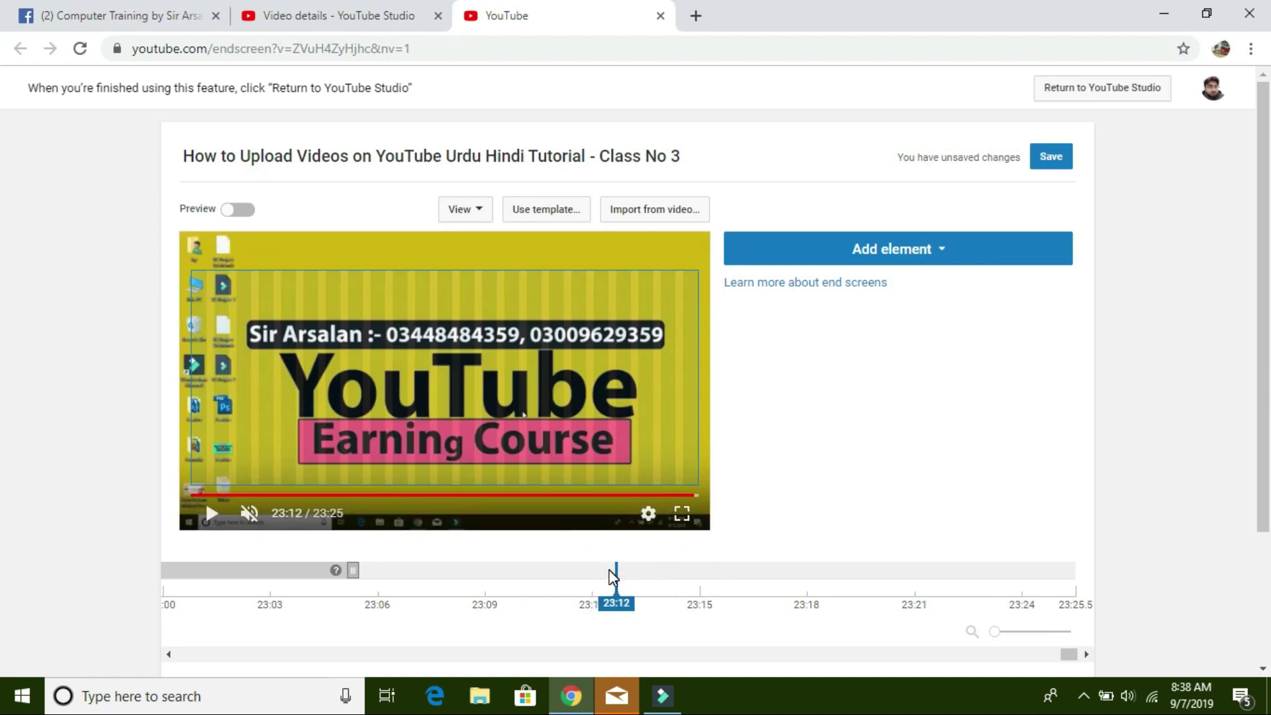
pyautogui.click(616, 571)
pyautogui.click(625, 570)
pyautogui.moveTo(636, 571); pyautogui.dragTo(706, 577)
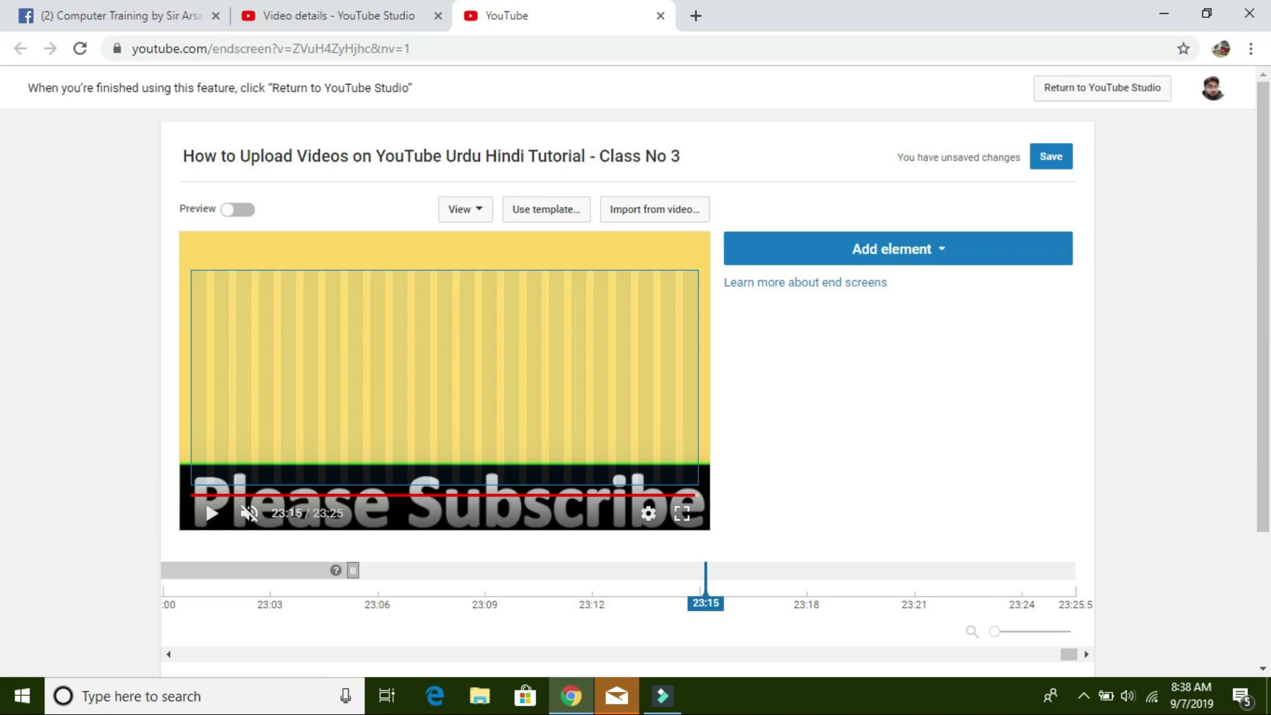
# Step: Apply the end screen template with two videos at mid-height and a subscribe element between them
pyautogui.click(559, 216)
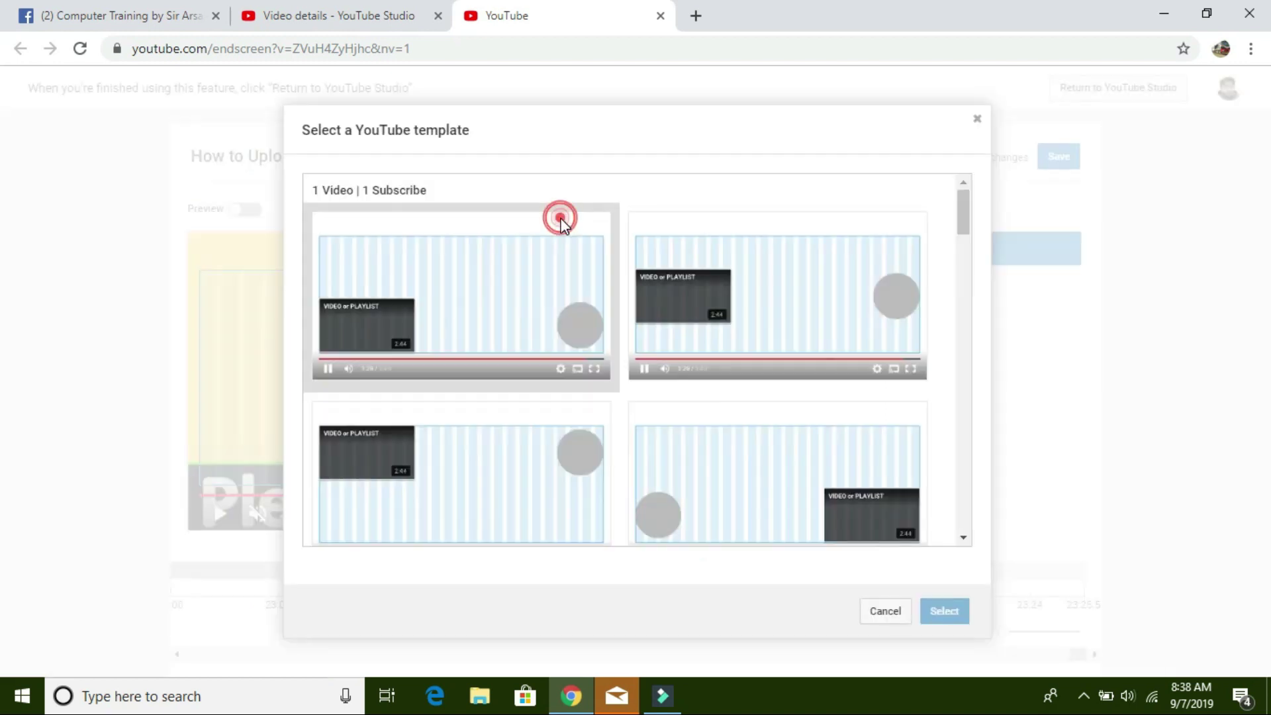
pyautogui.moveTo(963, 208); pyautogui.dragTo(953, 451)
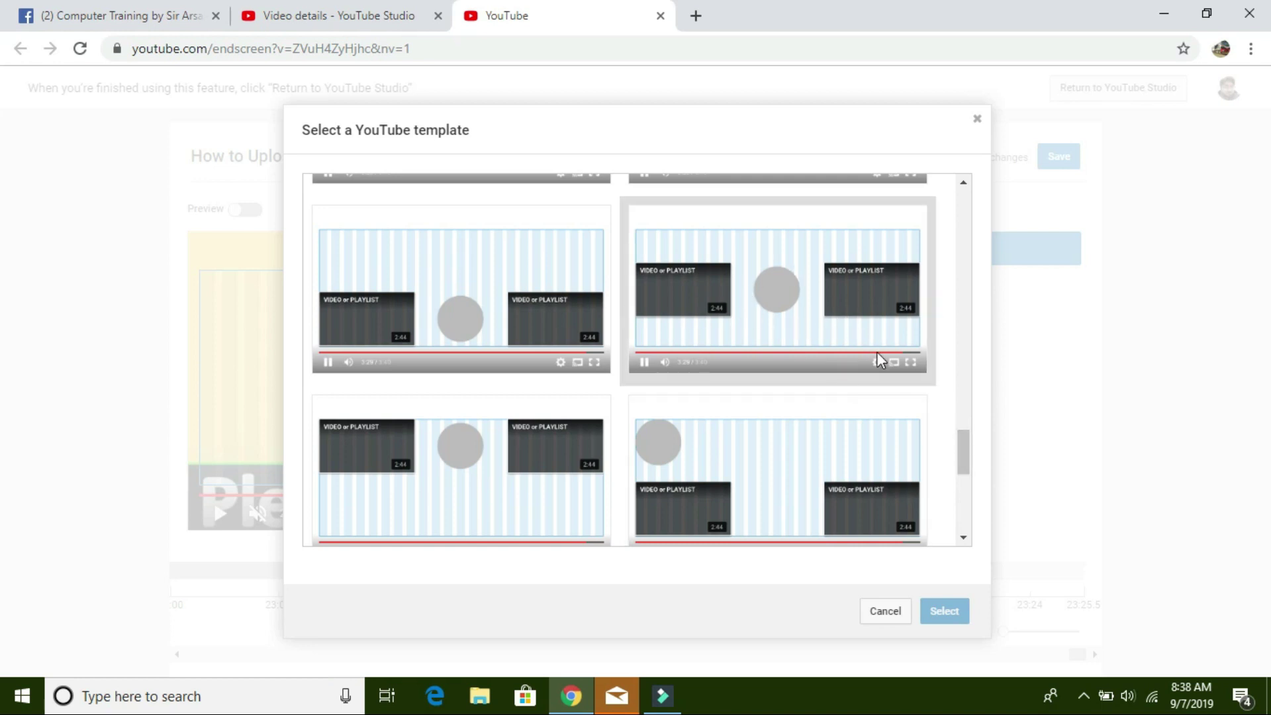
pyautogui.click(761, 264)
pyautogui.click(946, 611)
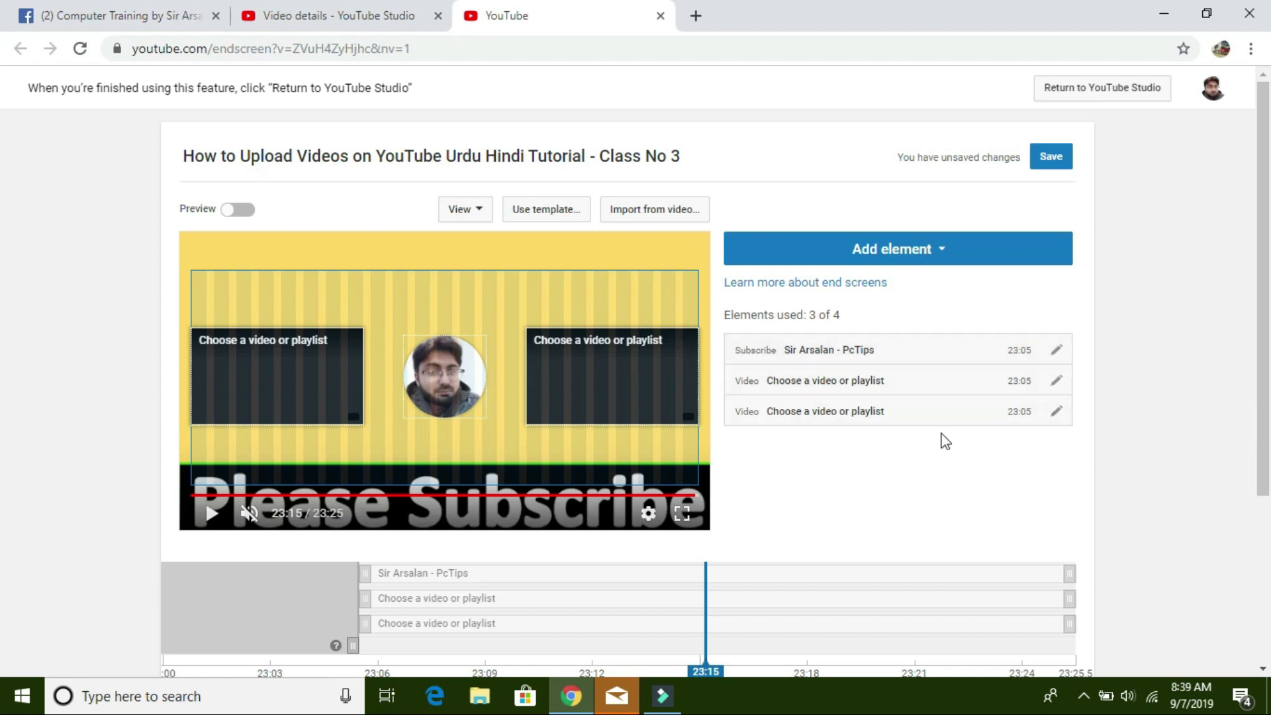
# Step: Set the end screen's first placeholder video element, beside the subscribe element, to feature the most recent upload
pyautogui.click(1059, 381)
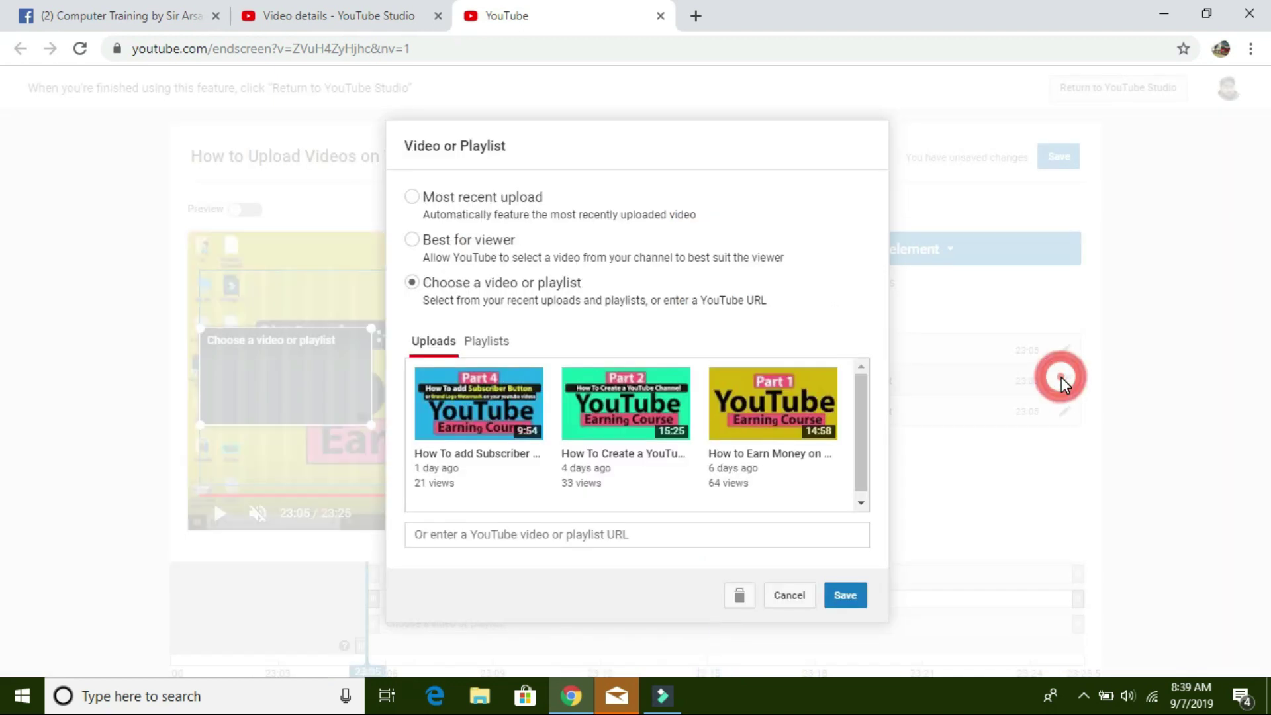
pyautogui.click(414, 198)
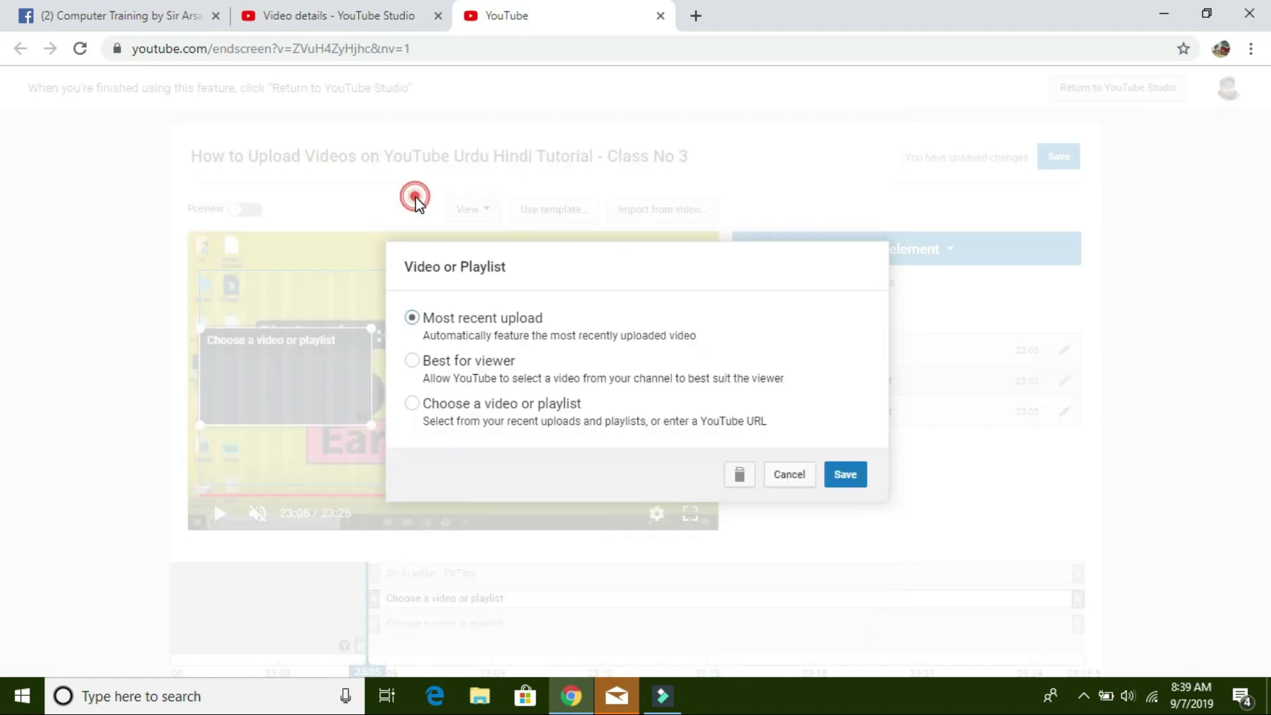
pyautogui.click(855, 478)
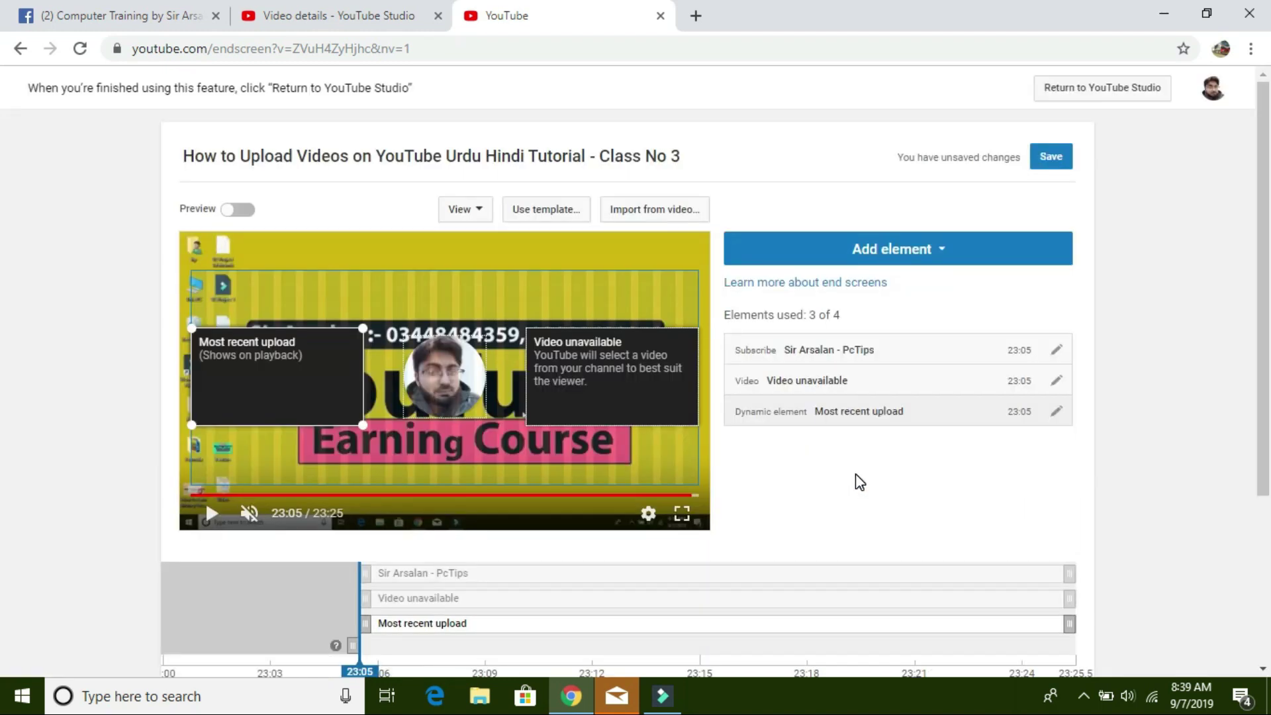
# Step: Assign the Part 1 upload, How to Earn Money on YouTube, to the remaining placeholder video element
pyautogui.click(1058, 382)
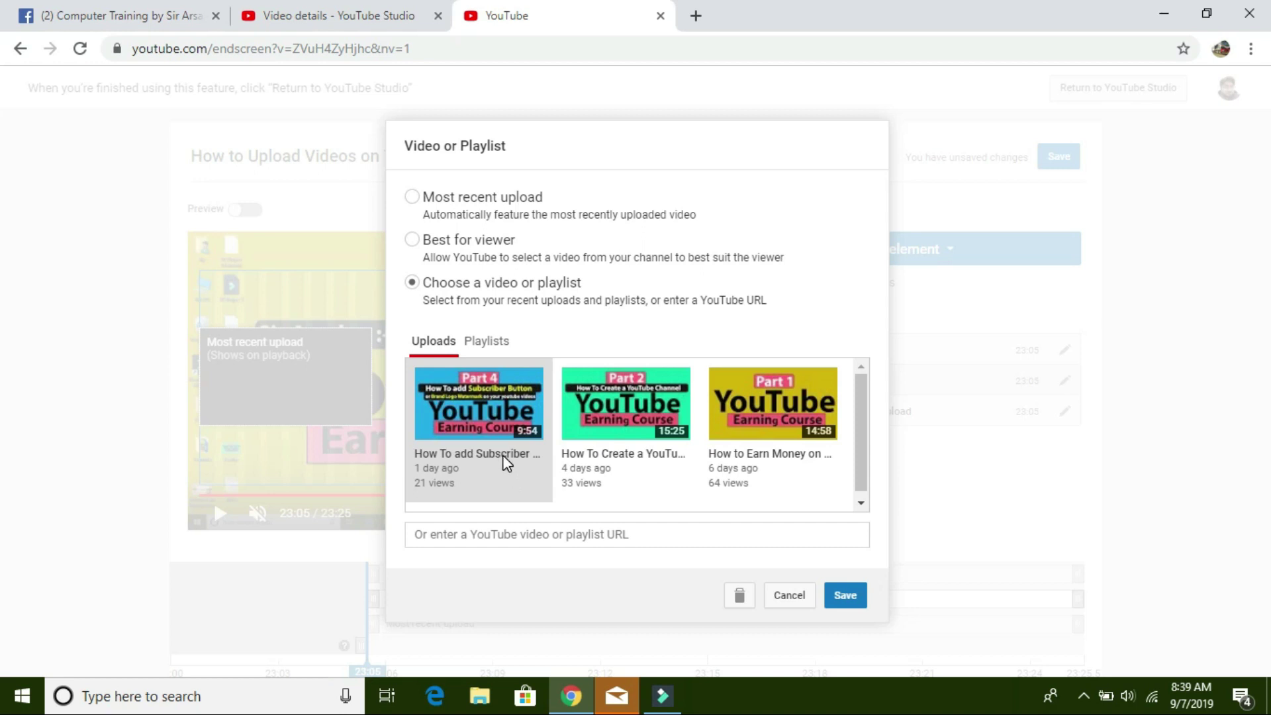
pyautogui.click(506, 436)
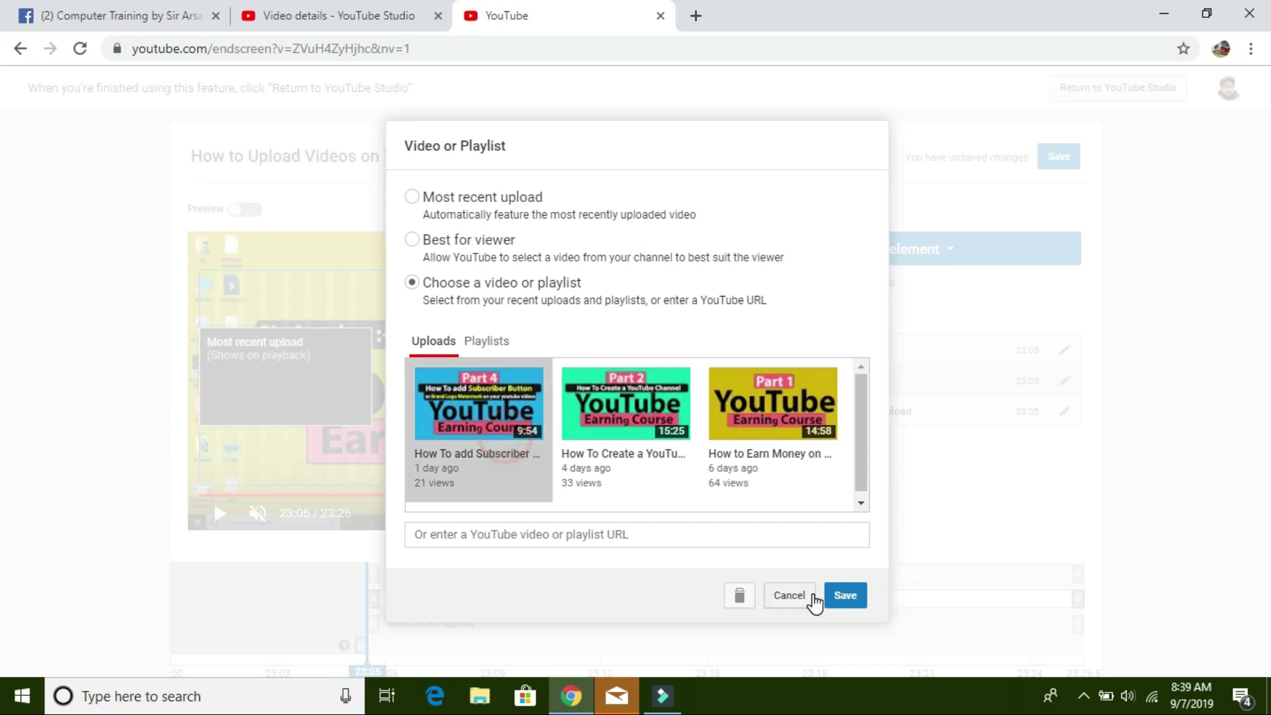
pyautogui.scroll(-1, 821, 481)
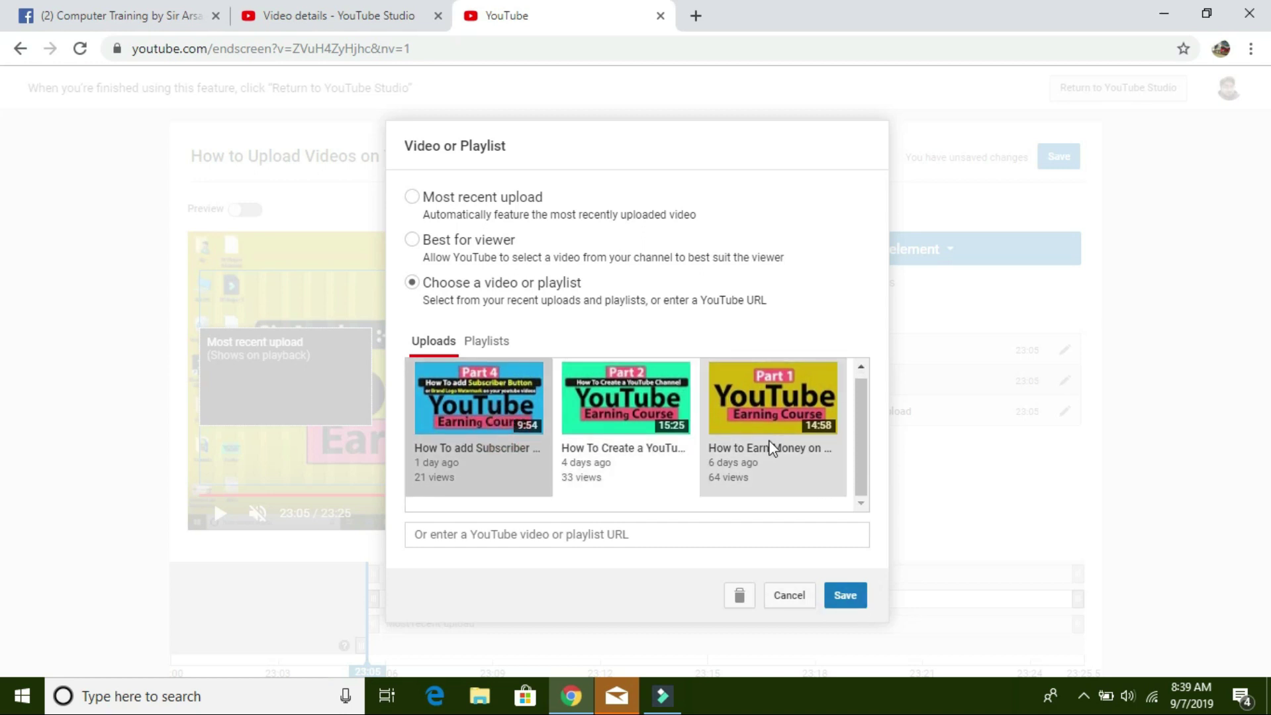
pyautogui.click(795, 456)
pyautogui.click(846, 596)
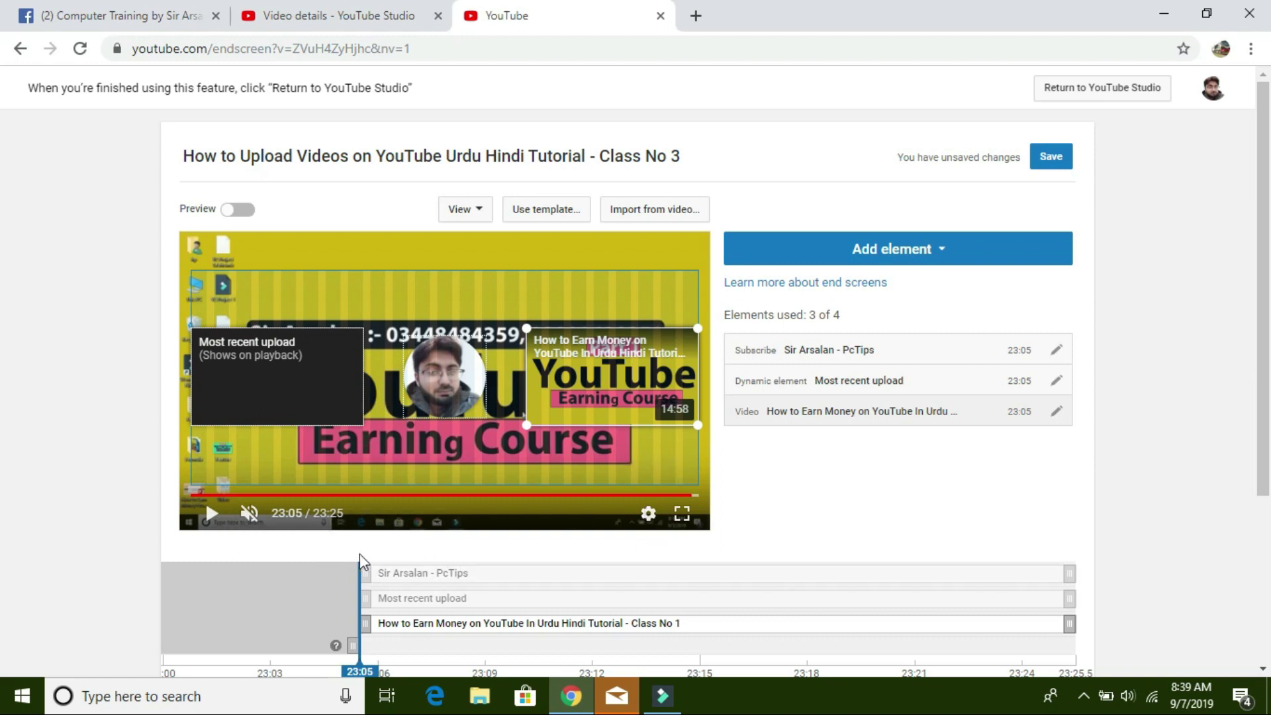
# Step: Set the start time of the subscribe element and both video elements to 23:06 and save the end screen
pyautogui.moveTo(366, 573); pyautogui.dragTo(385, 599)
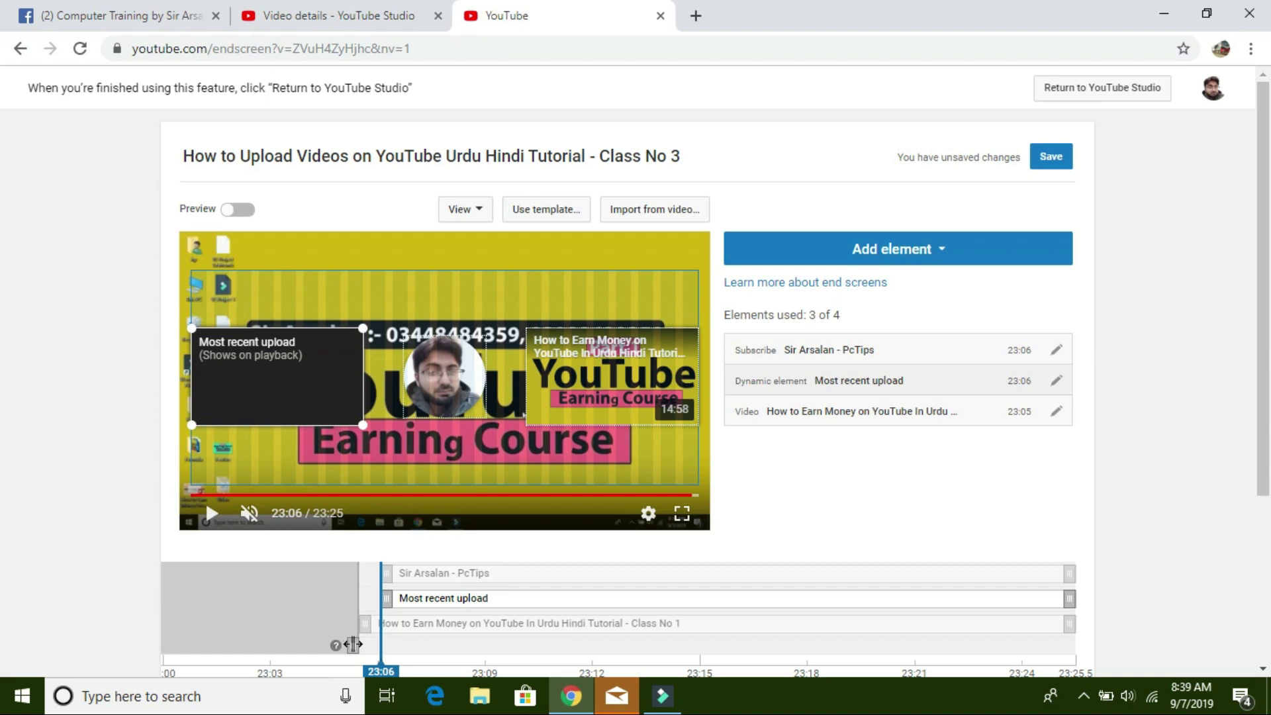
pyautogui.click(365, 626)
pyautogui.moveTo(368, 628); pyautogui.dragTo(389, 625)
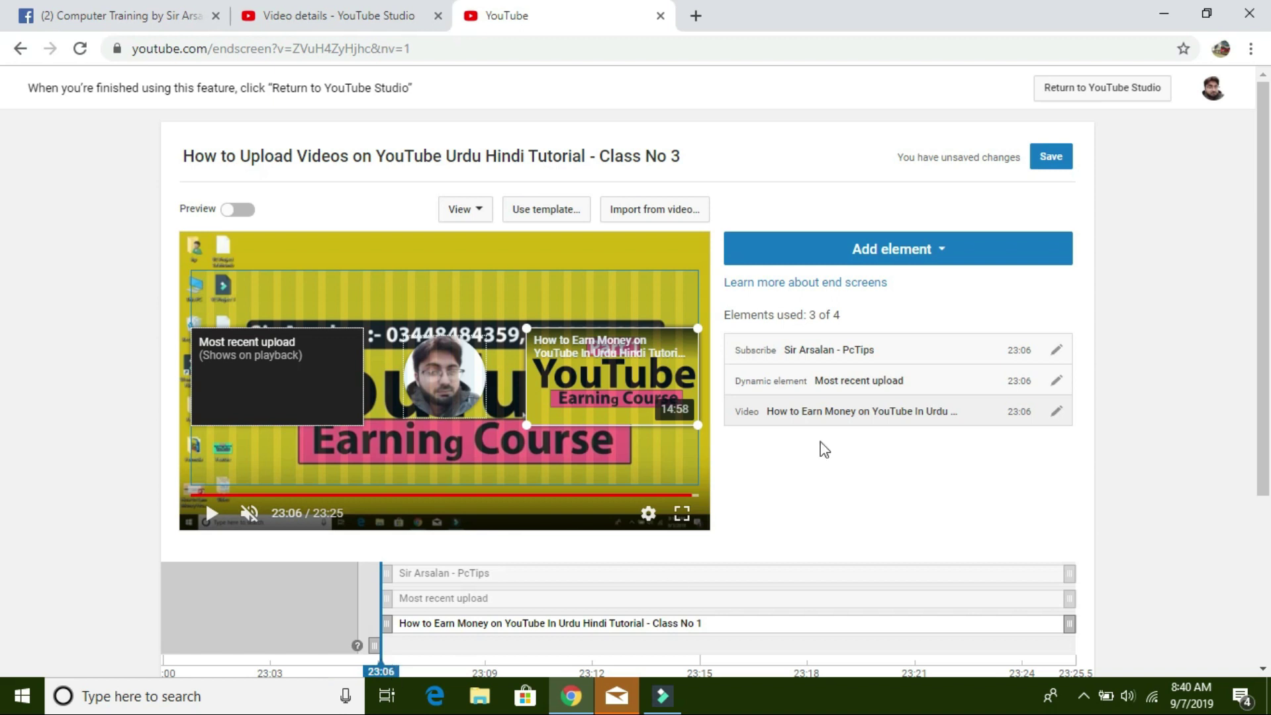
pyautogui.click(1055, 159)
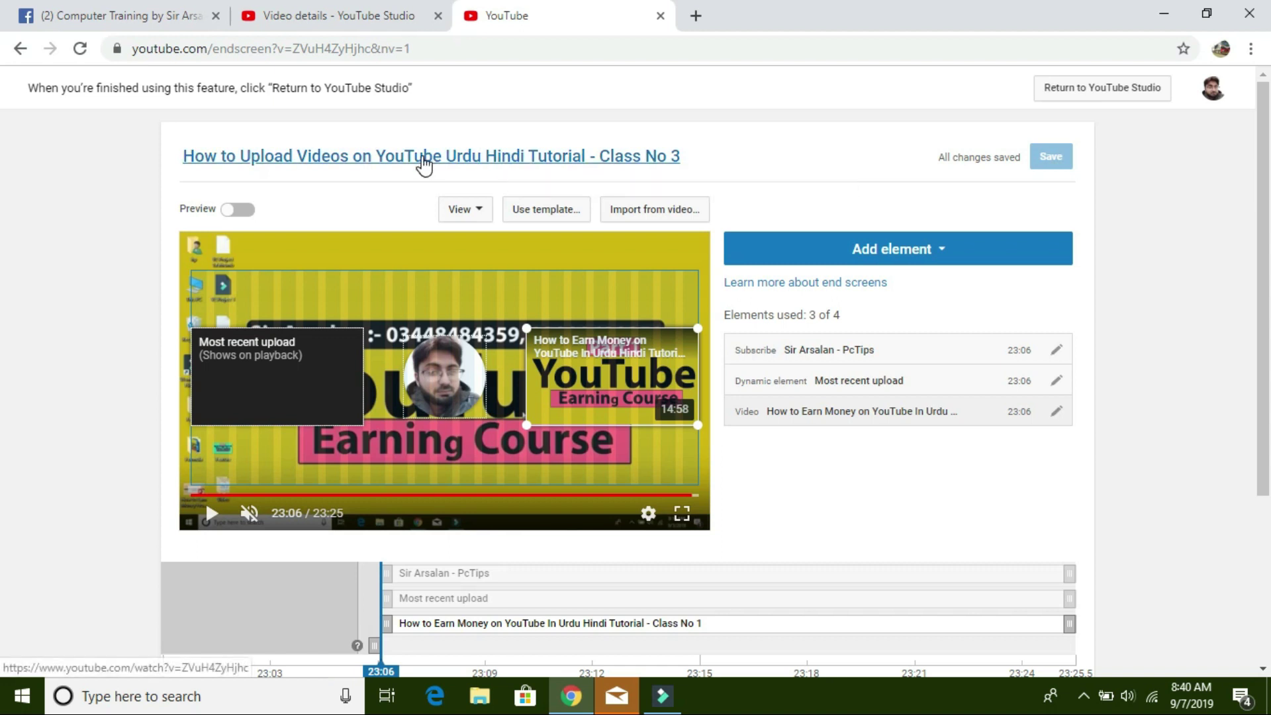
# Step: Open the Part 3 video's watch page from its title and skip playback to about 22:53, near the end
pyautogui.click(724, 164)
pyautogui.click(623, 171)
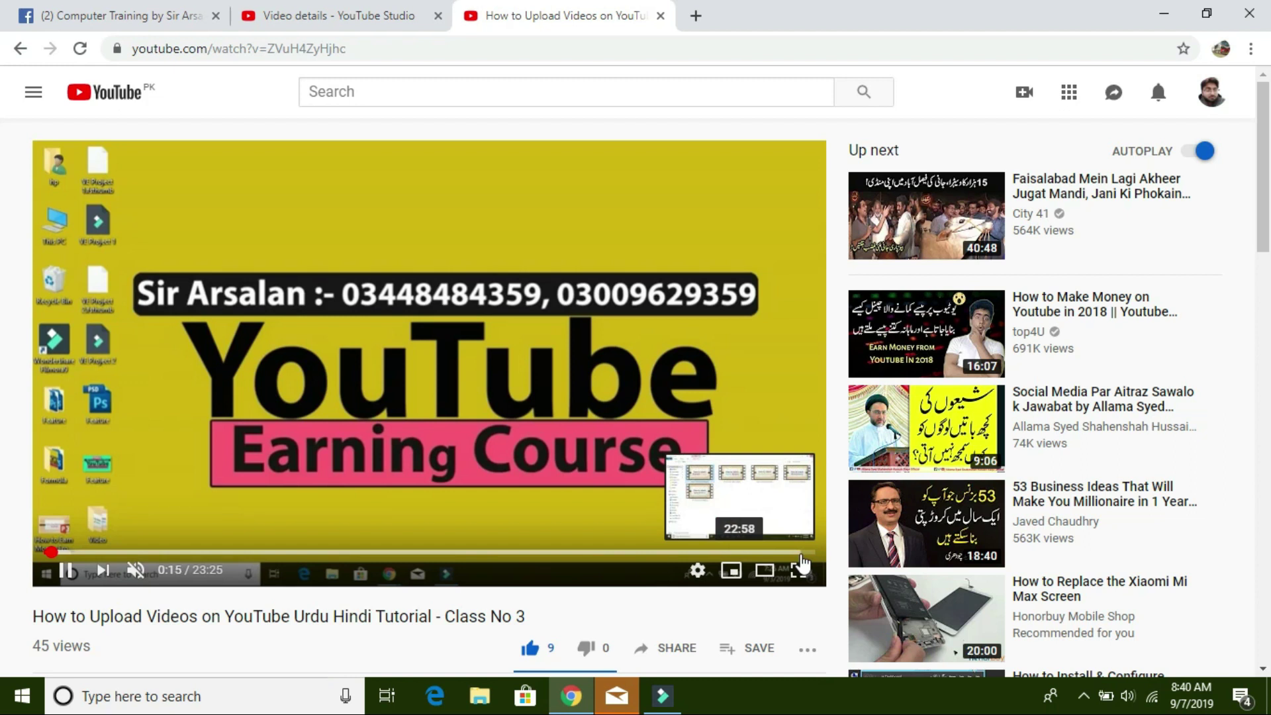
pyautogui.click(799, 553)
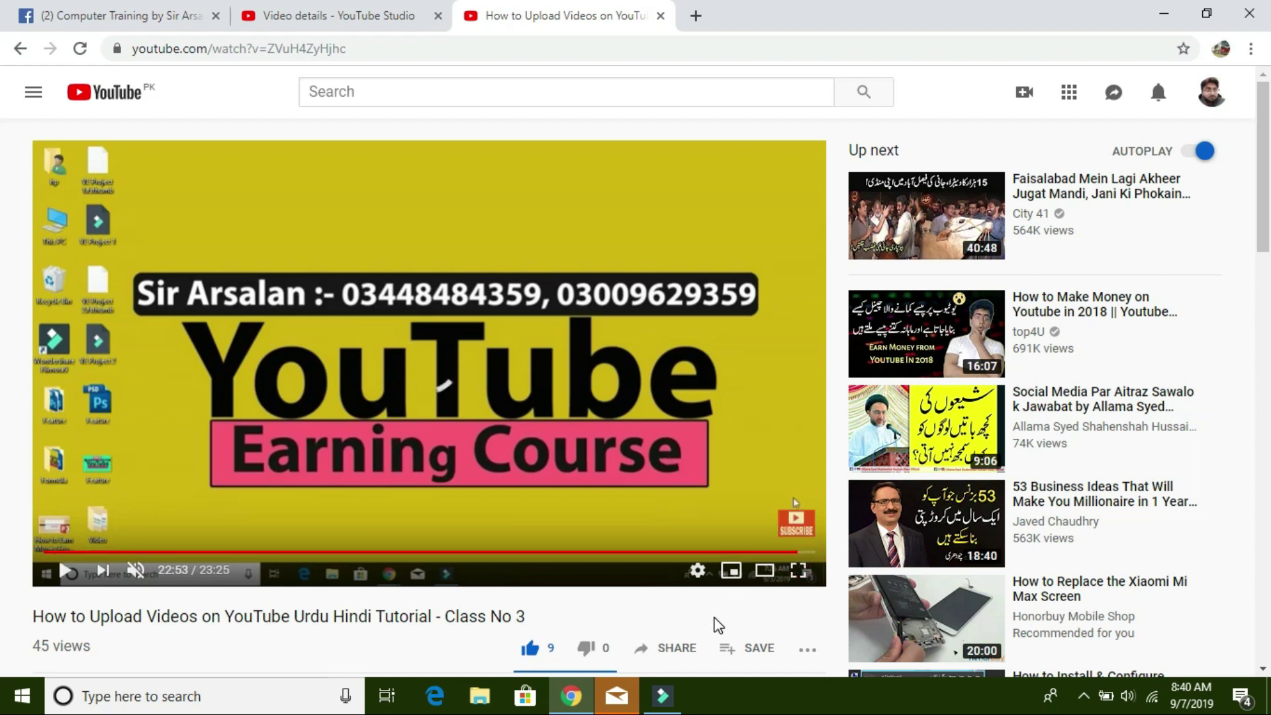